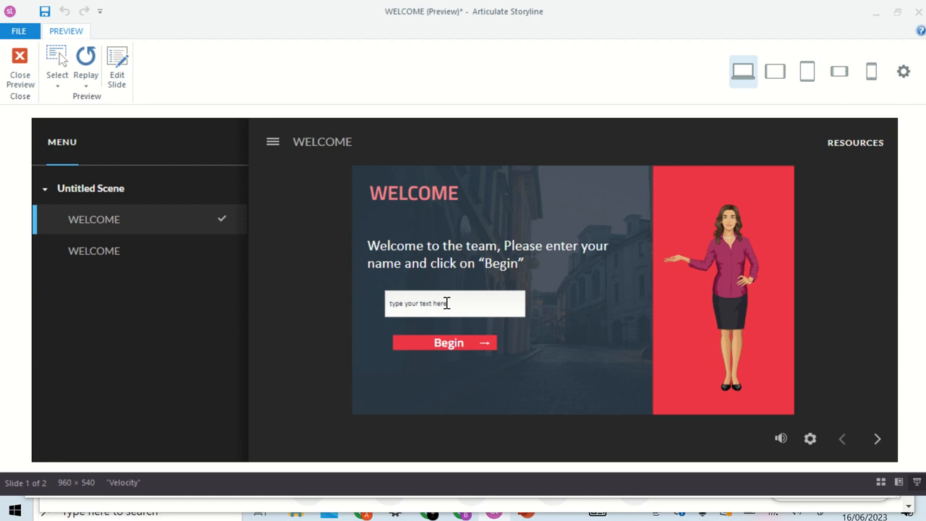
- Test the previewed welcome slide by entering a sample first name in the text field and activating Begin
left_click(463, 298)
type("Steve")
left_click(460, 347)
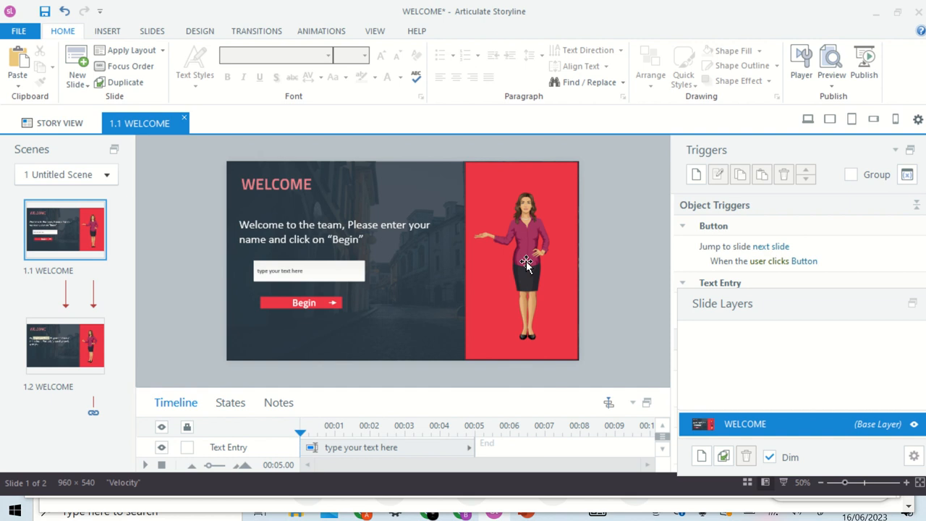
- Delete the existing text entry field from slide 1.1, after checking the variable reference on slide 1.2
left_click(67, 353)
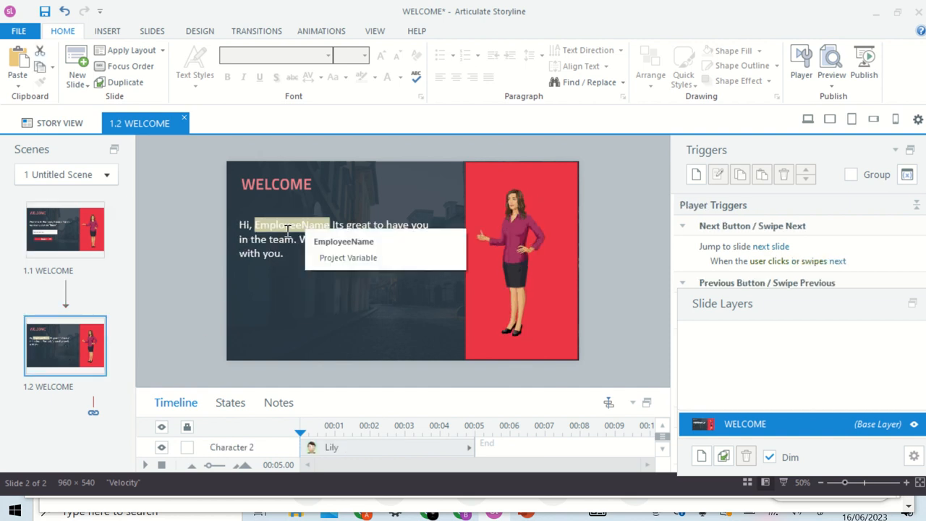
left_click(77, 242)
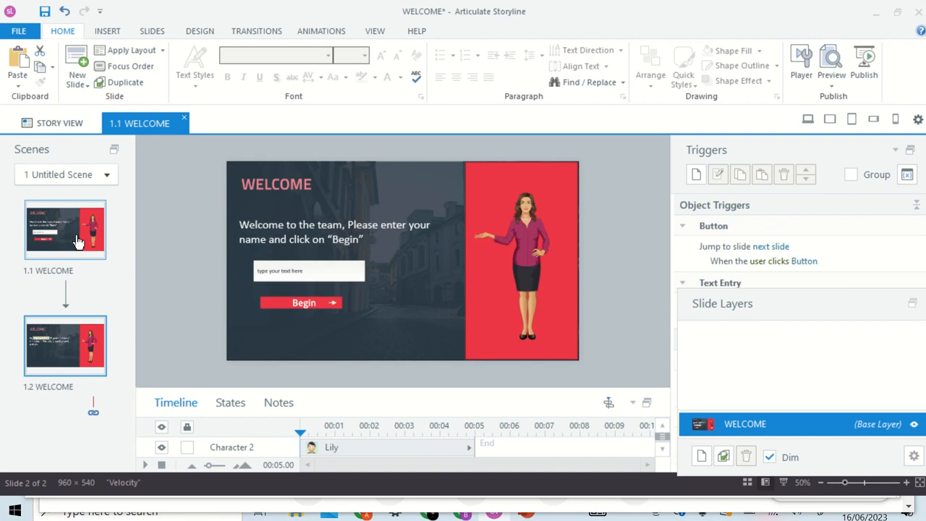
left_click(359, 265)
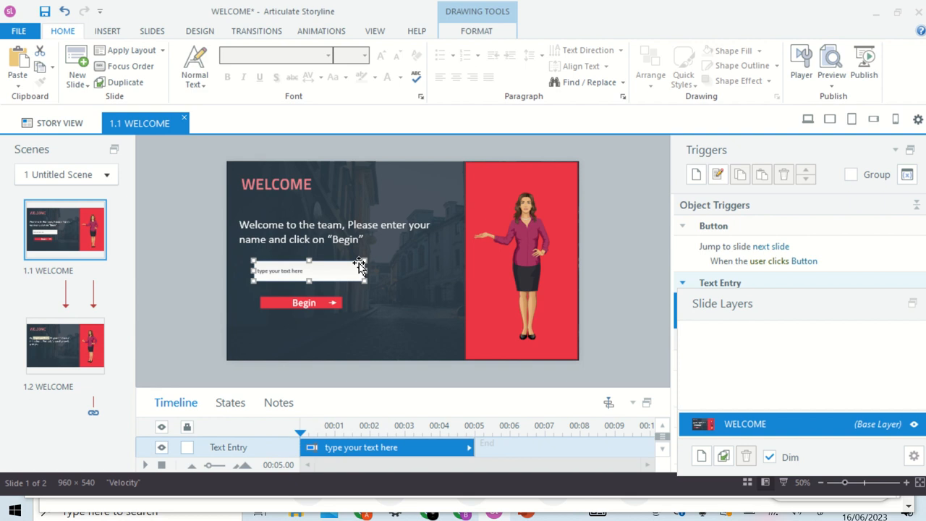
key("Delete")
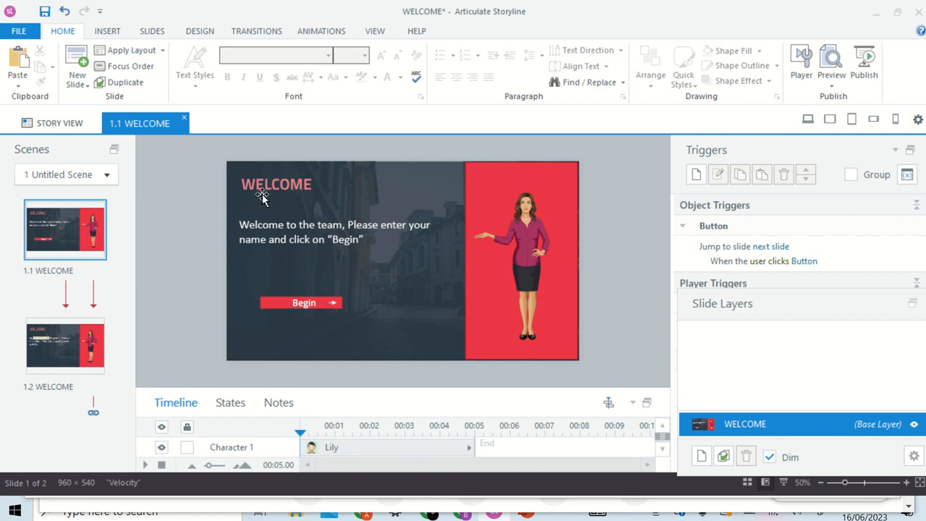
- Insert a text entry data field on slide 1.1 between the welcome text and the Begin button
left_click(109, 33)
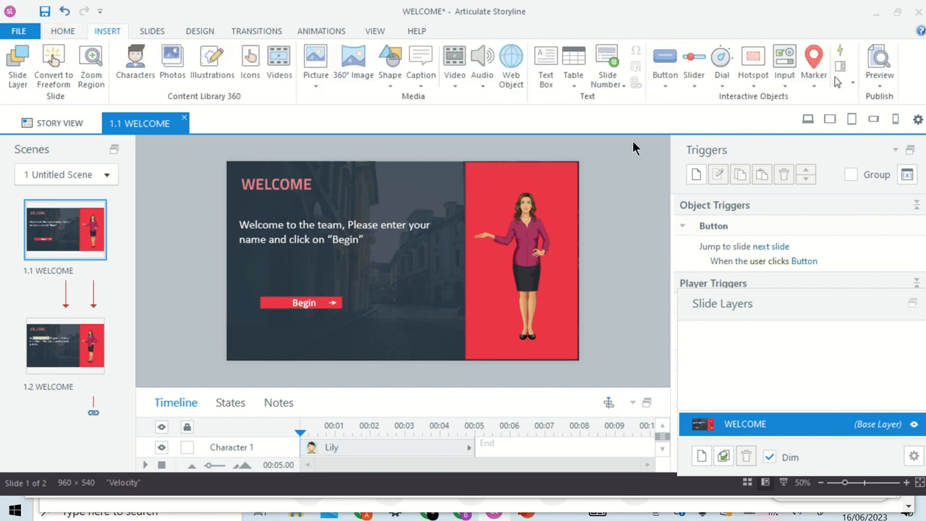
left_click(787, 81)
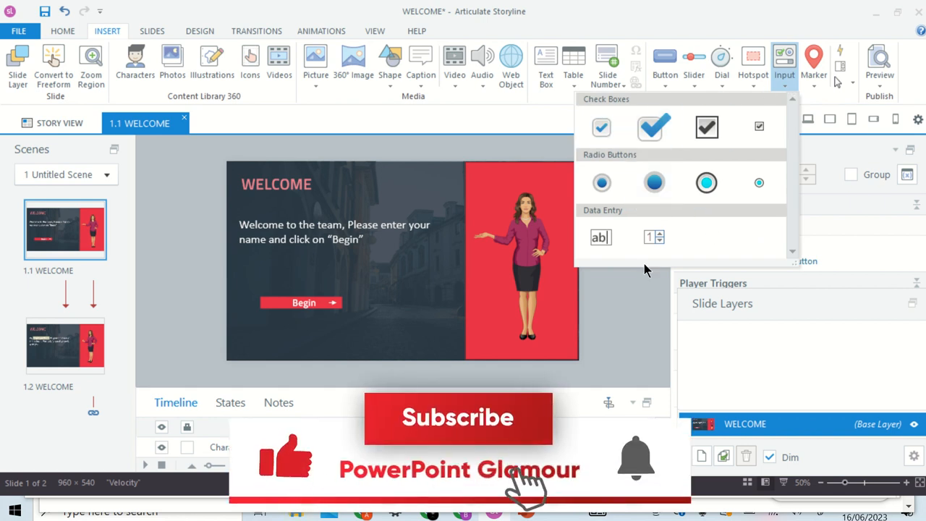
left_click(600, 240)
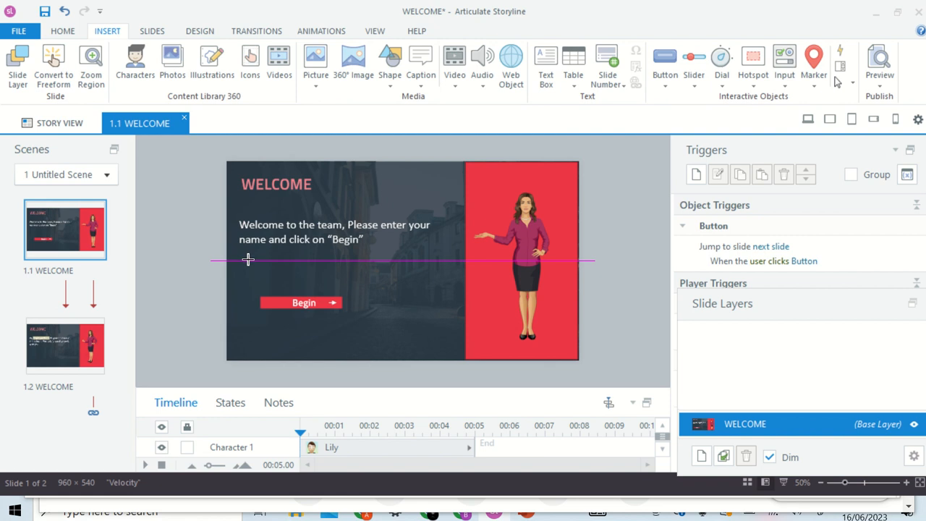
left_click_drag(249, 258, 358, 282)
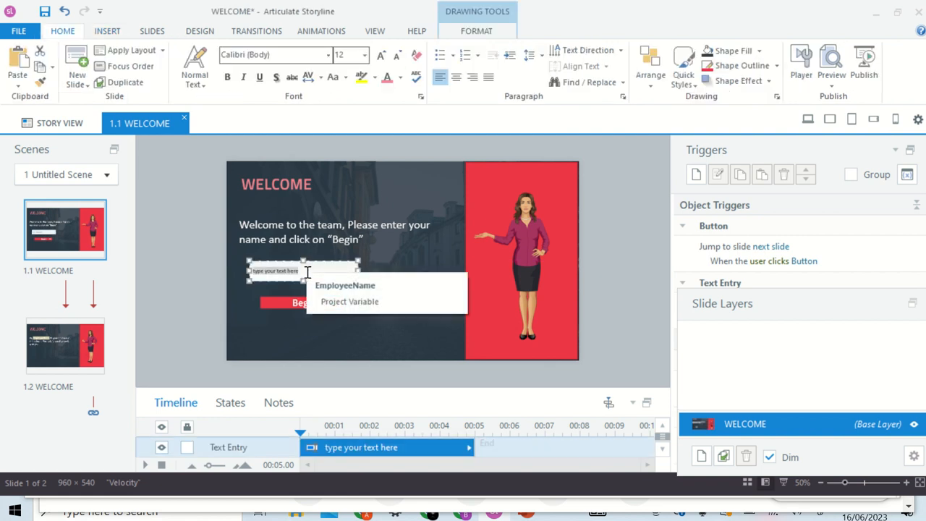
left_click(181, 297)
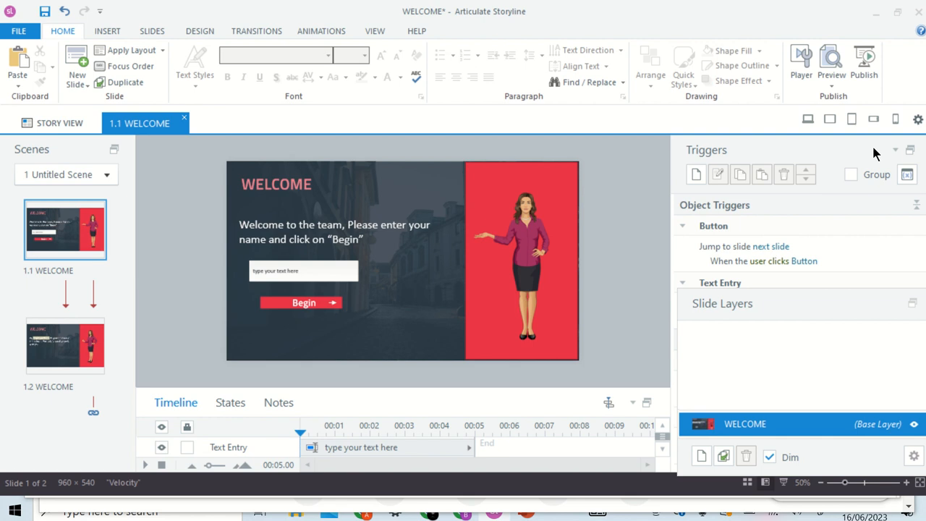
- Rename the TextEntry project variable to EmployeeTest
left_click(908, 176)
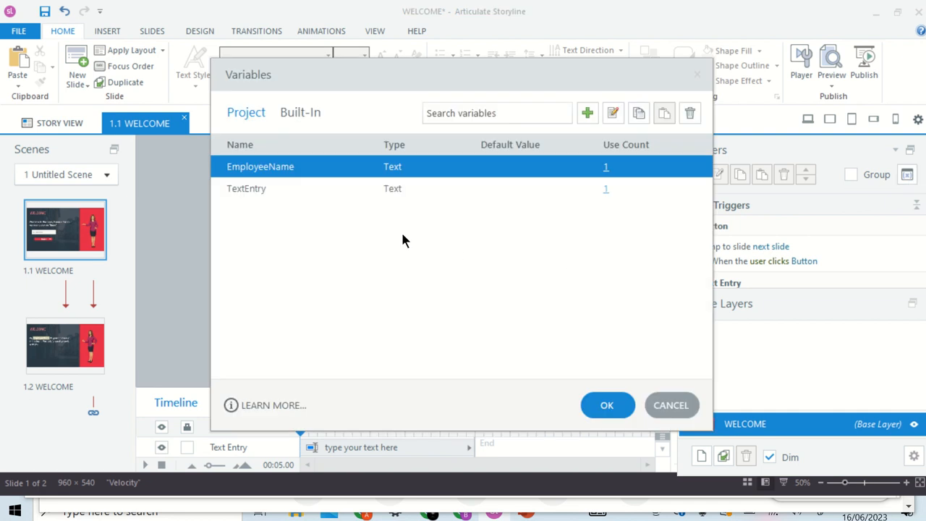
double_click(300, 188)
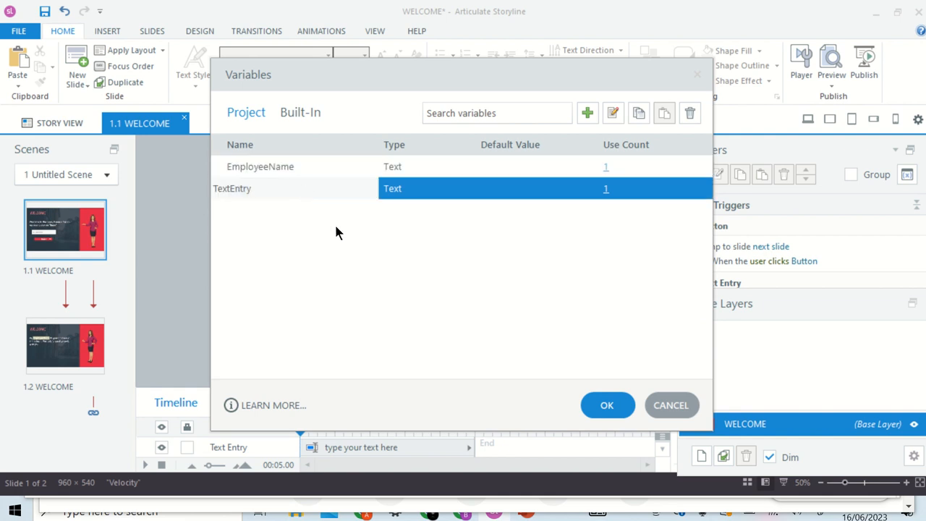
double_click(316, 161)
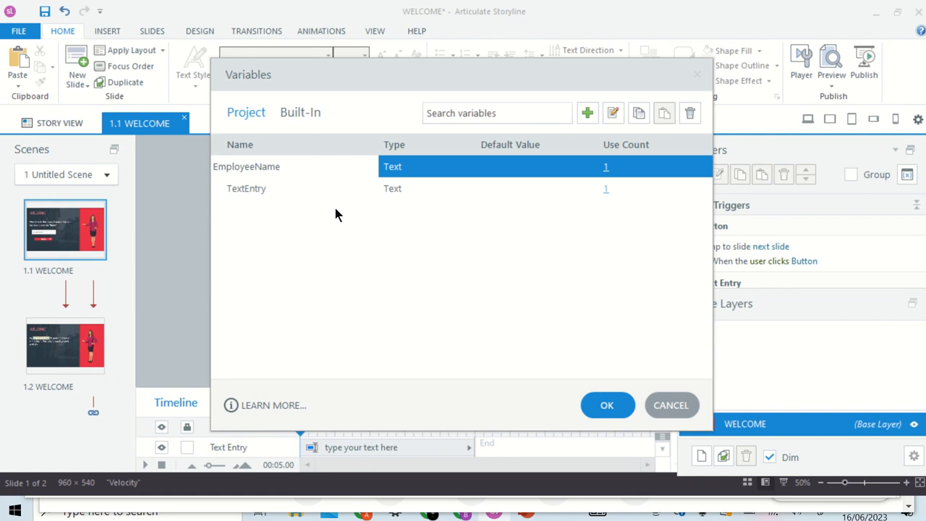
double_click(262, 188)
key("BackSpace")
key("BackSpace")
key("BackSpace")
key("BackSpace")
key("BackSpace")
key("BackSpace")
key("BackSpace")
key("BackSpace")
key("BackSpace")
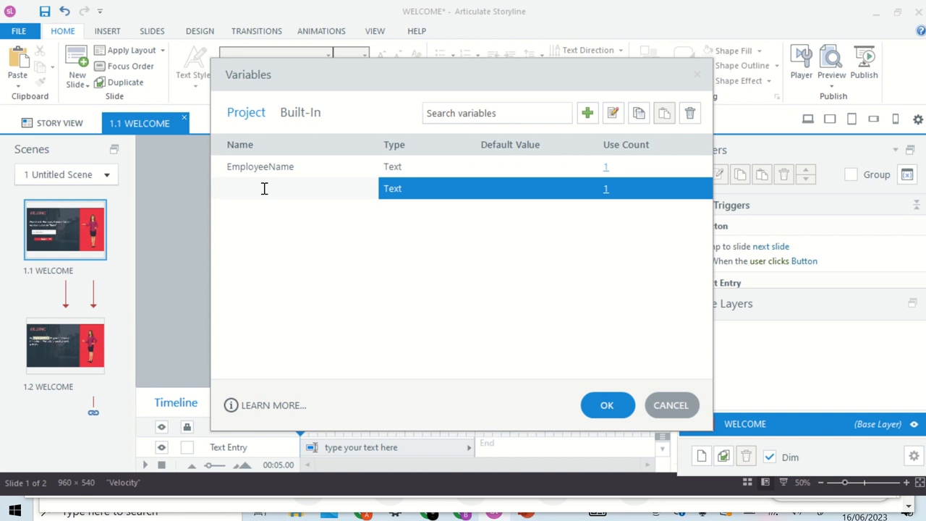
type("EmployeeTest")
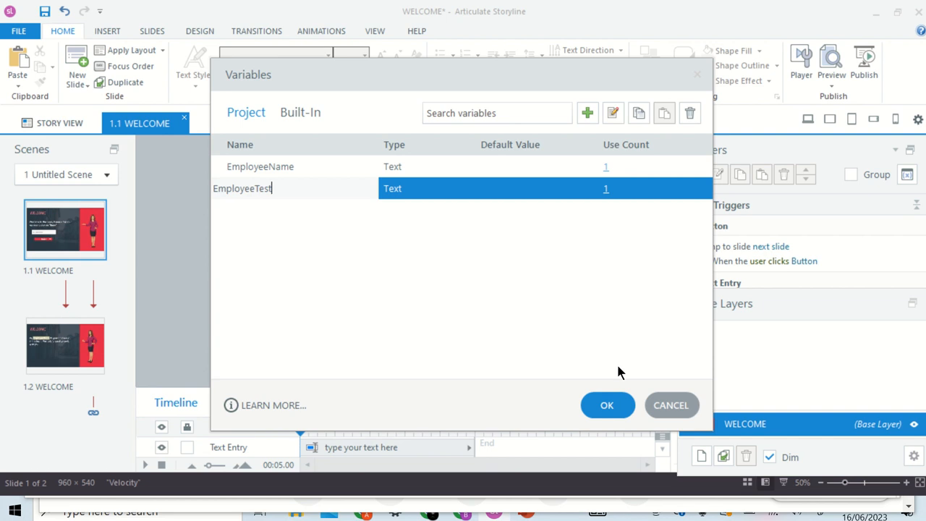
left_click(607, 407)
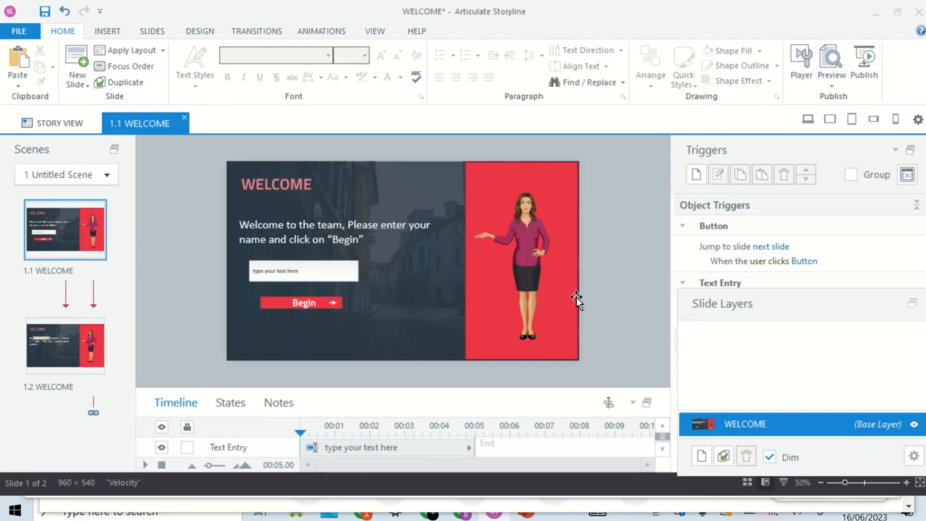
left_click(338, 264)
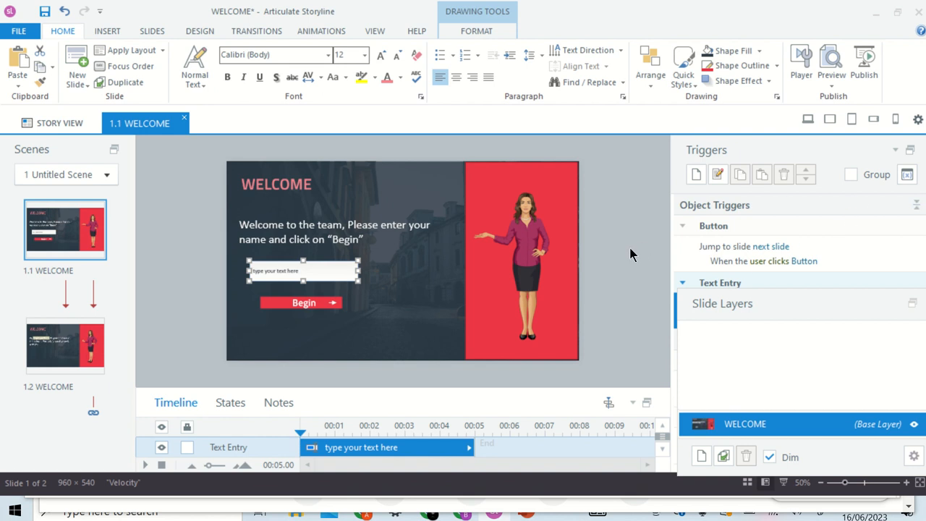
left_click(631, 272)
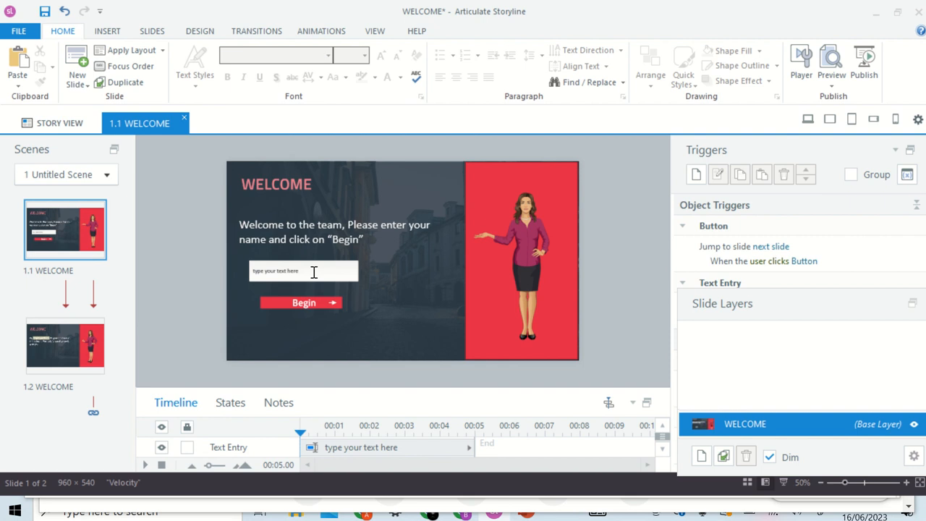
- Remove the EmployeeName variable reference from the greeting text on slide 1.2
left_click(70, 352)
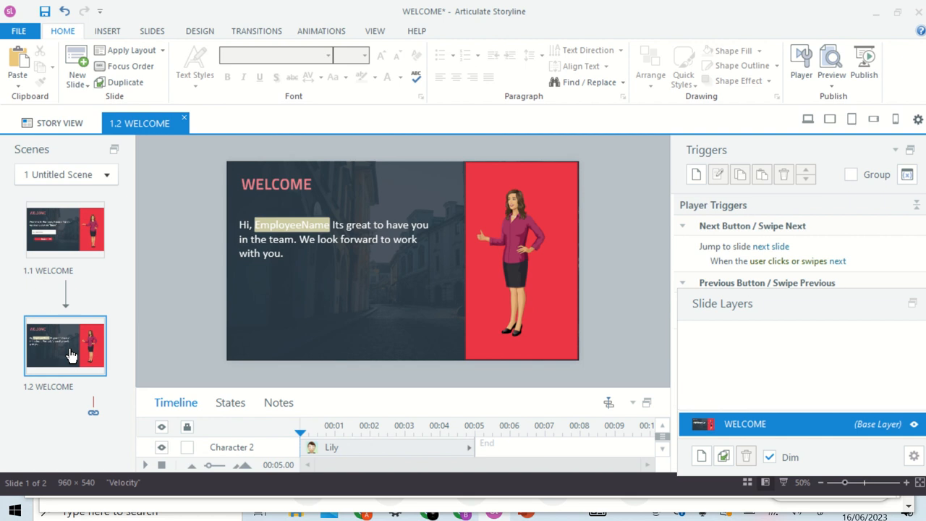
left_click(329, 230)
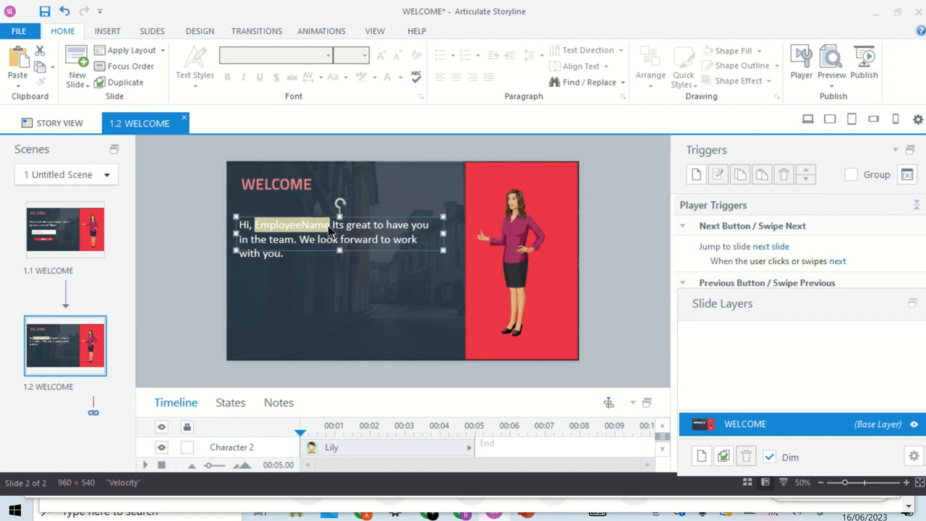
double_click(329, 230)
key("BackSpace")
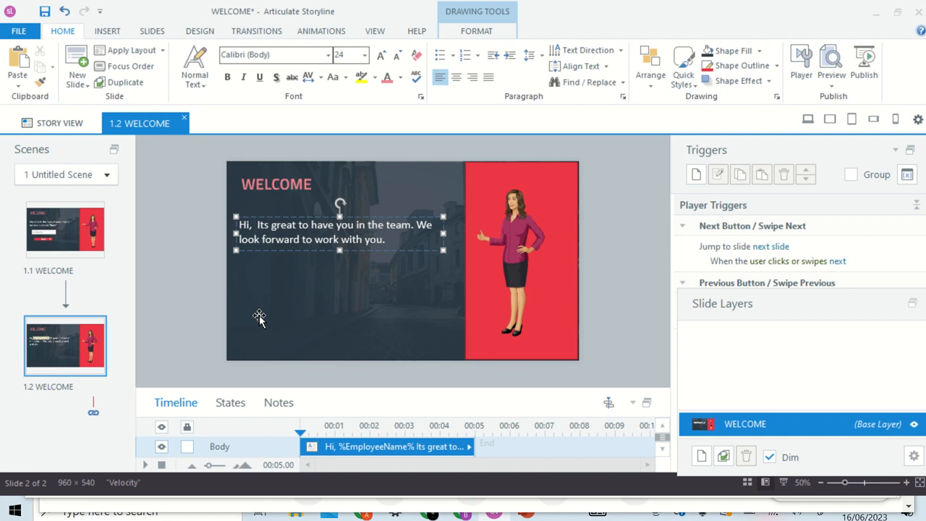
- Insert a reference to the EmployeeTest variable after "Hi," in the slide 1.2 greeting
left_click(107, 31)
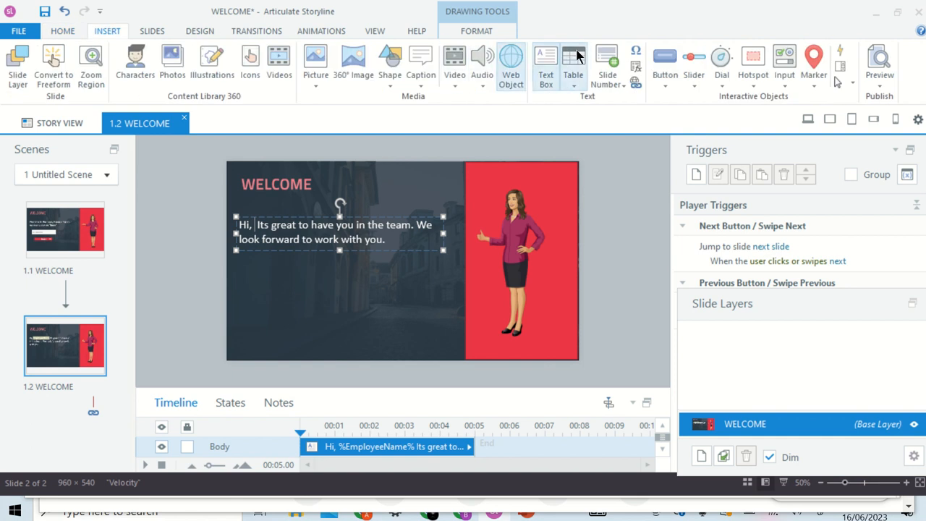
left_click(636, 66)
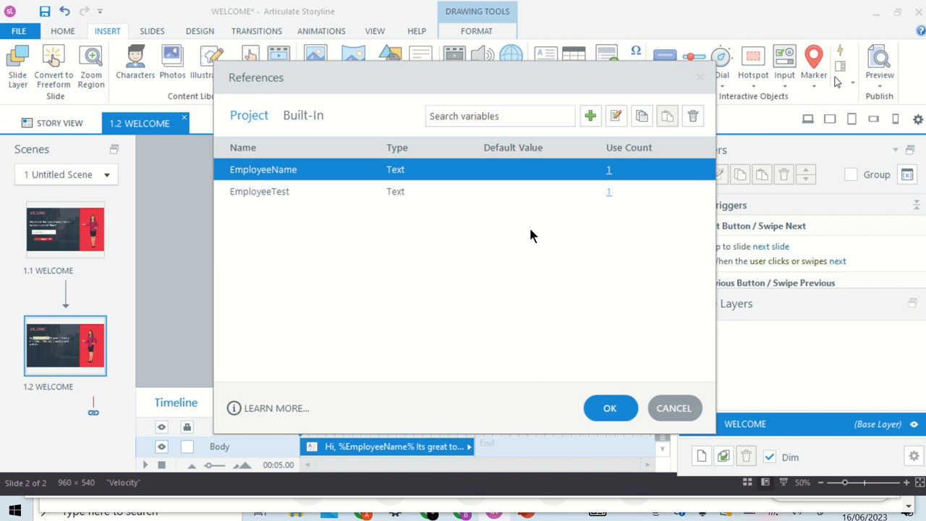
left_click(289, 193)
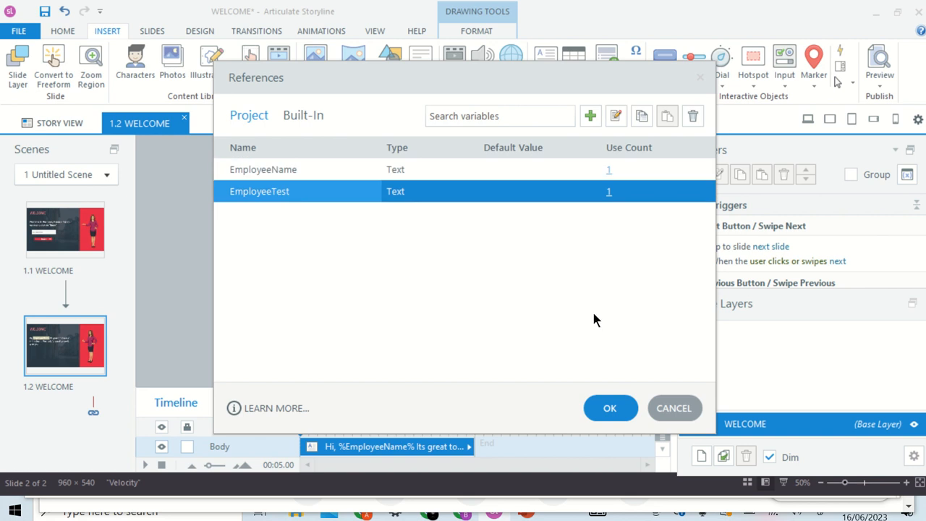
left_click(609, 407)
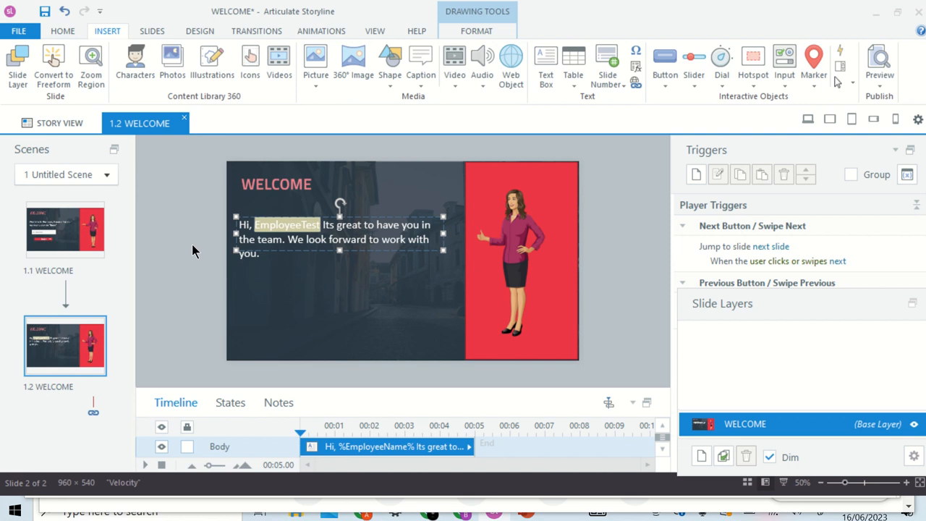
- Preview this scene from slide 1.1, enter a sample first name in the text field and activate Begin
left_click(60, 235)
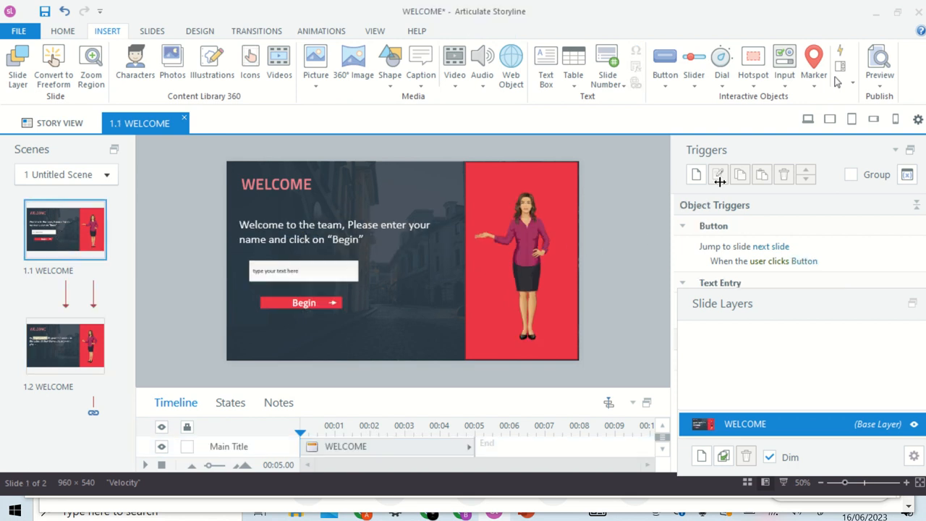
left_click(881, 83)
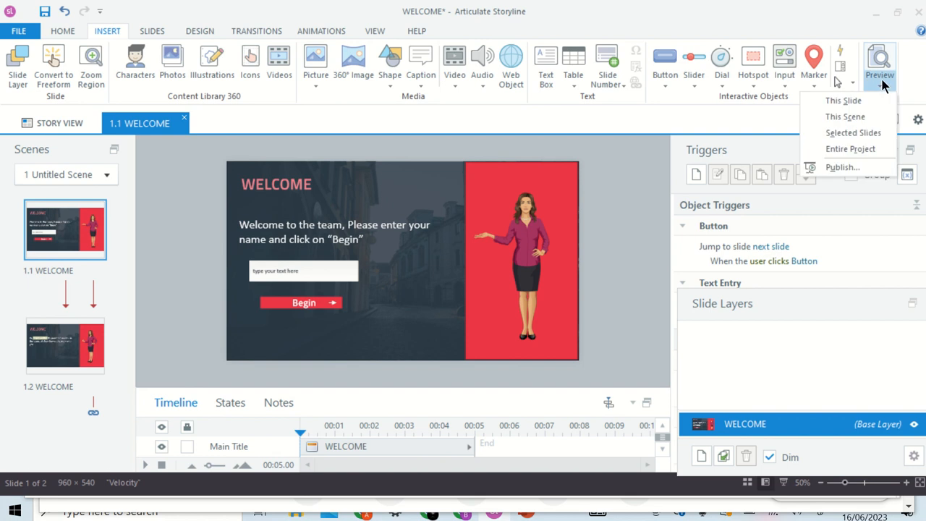
left_click(862, 116)
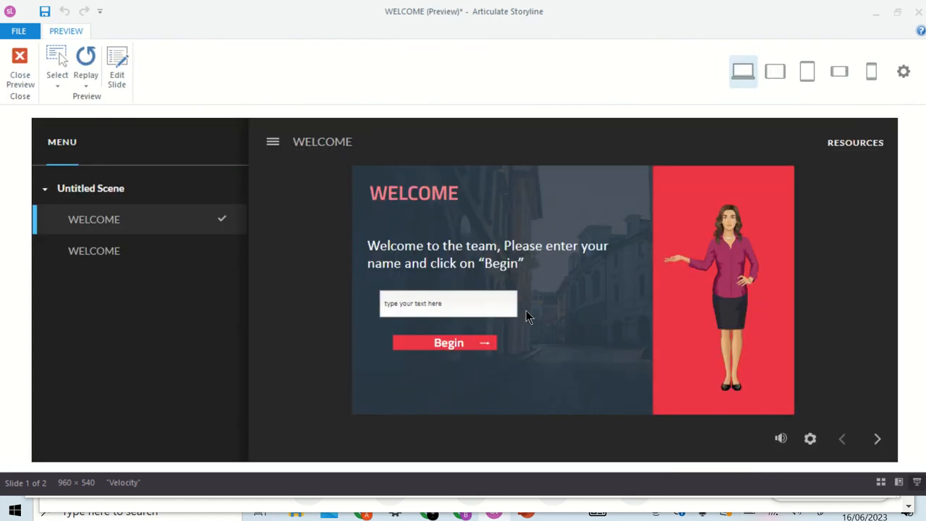
left_click(462, 301)
type("Holly")
left_click(461, 345)
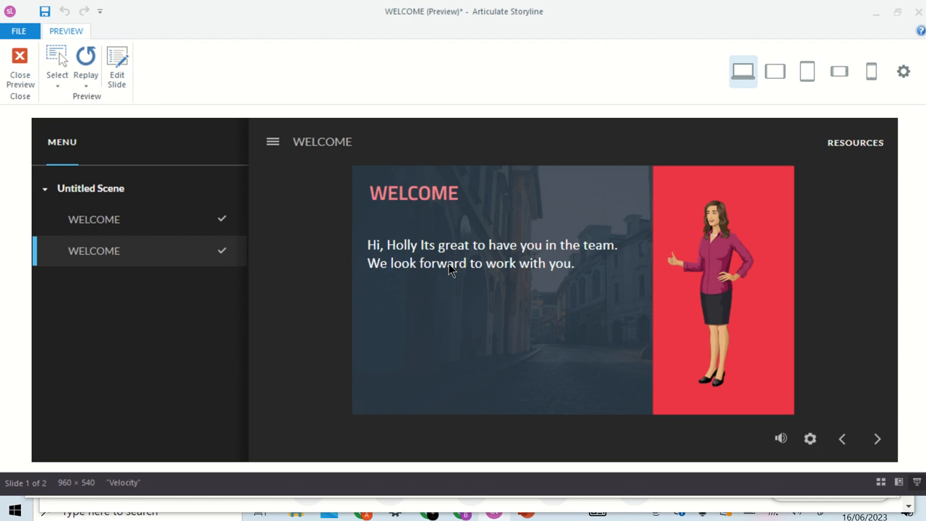
- Return to the first slide of the preview, replace the name with "Test" and activate Begin again
left_click(844, 443)
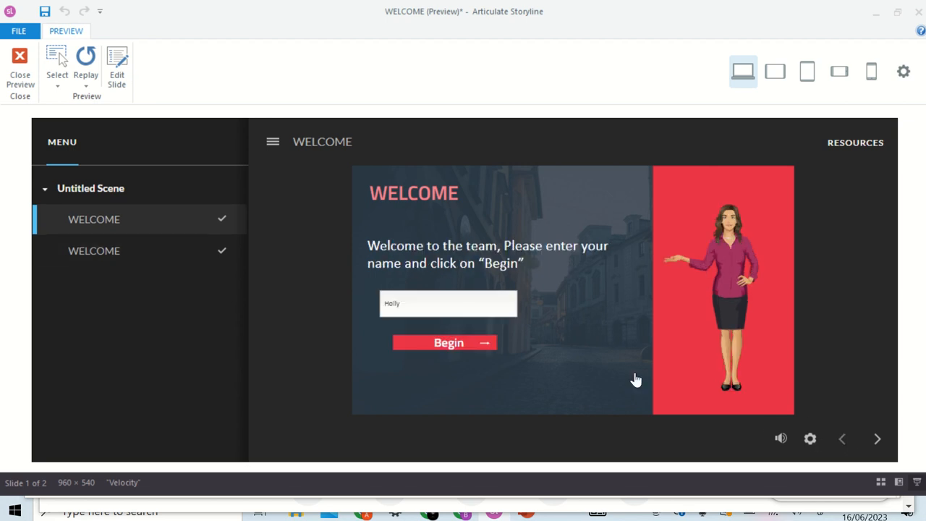
left_click(460, 303)
key("BackSpace")
key("BackSpace")
key("BackSpace")
key("BackSpace")
type("Test")
left_click(450, 343)
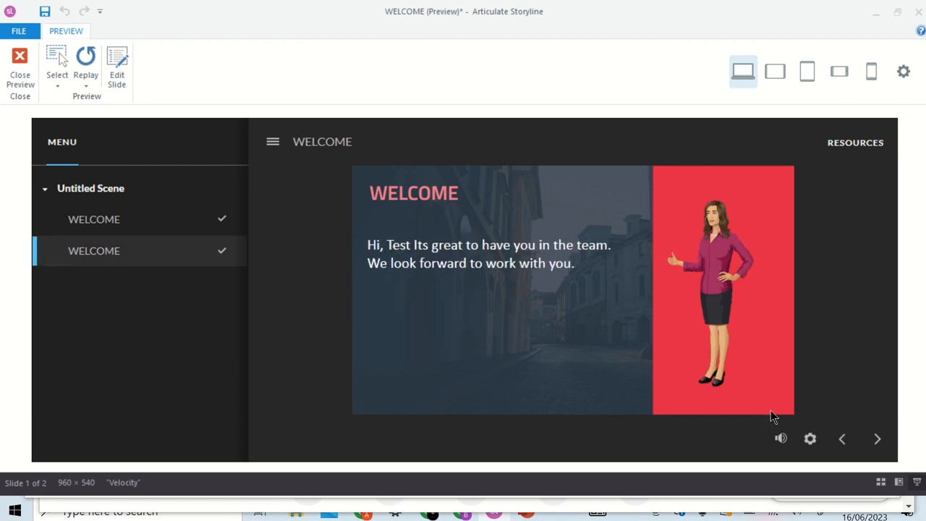
- Test the greeting with the name field left empty, return to the first slide and close the preview
left_click(841, 441)
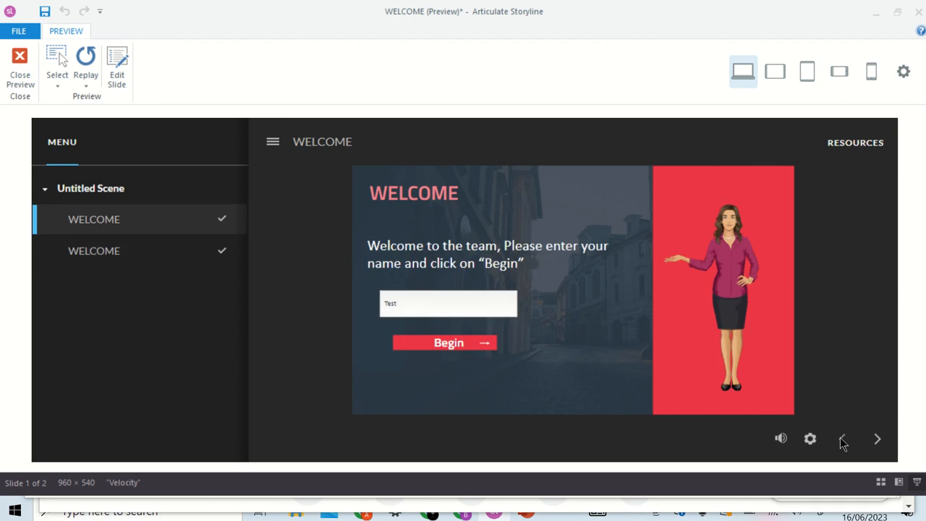
left_click(435, 306)
key("BackSpace")
key("BackSpace")
key("BackSpace")
key("BackSpace")
left_click(448, 345)
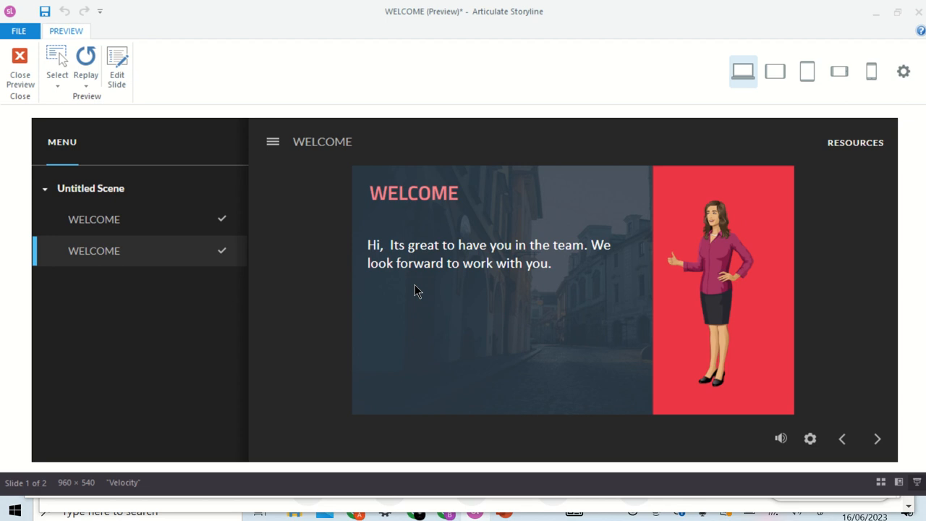
left_click(842, 441)
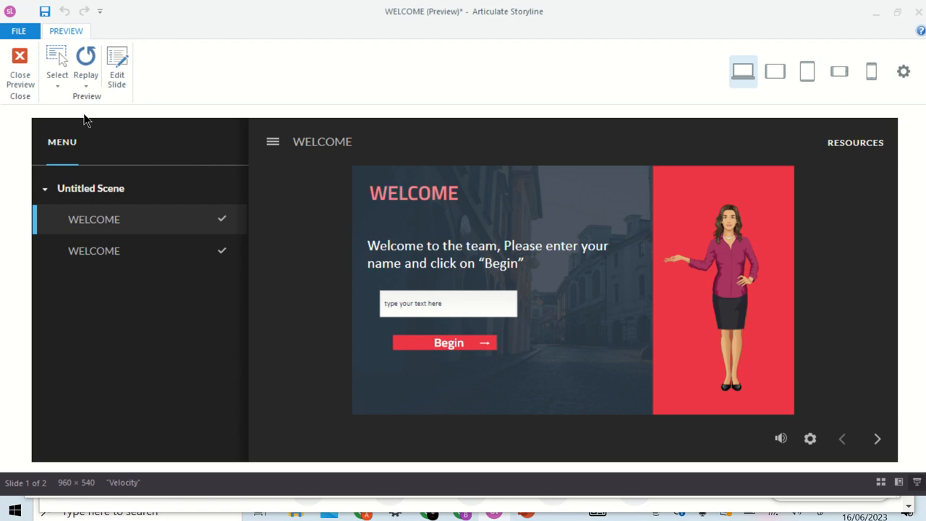
left_click(19, 64)
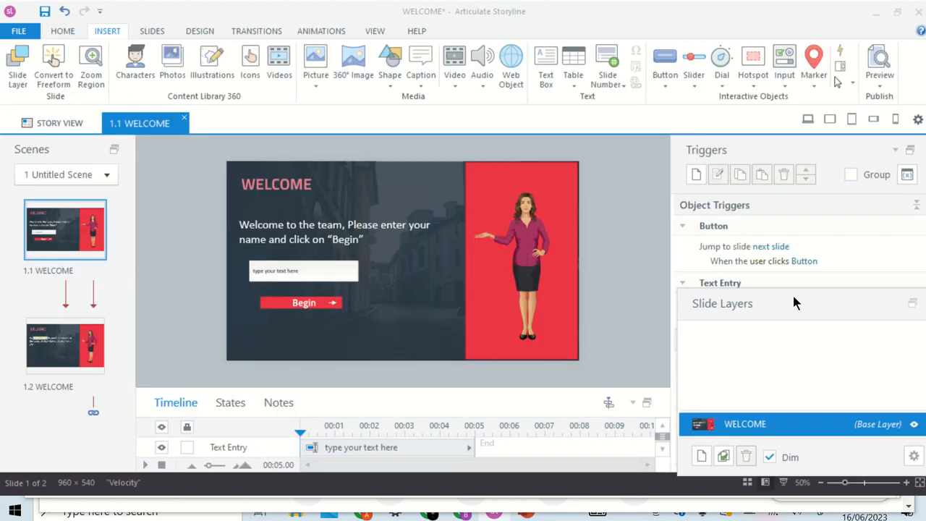
- Reposition the floating Slide Layers window and add a new layer to slide 1.1
left_click_drag(792, 293, 791, 379)
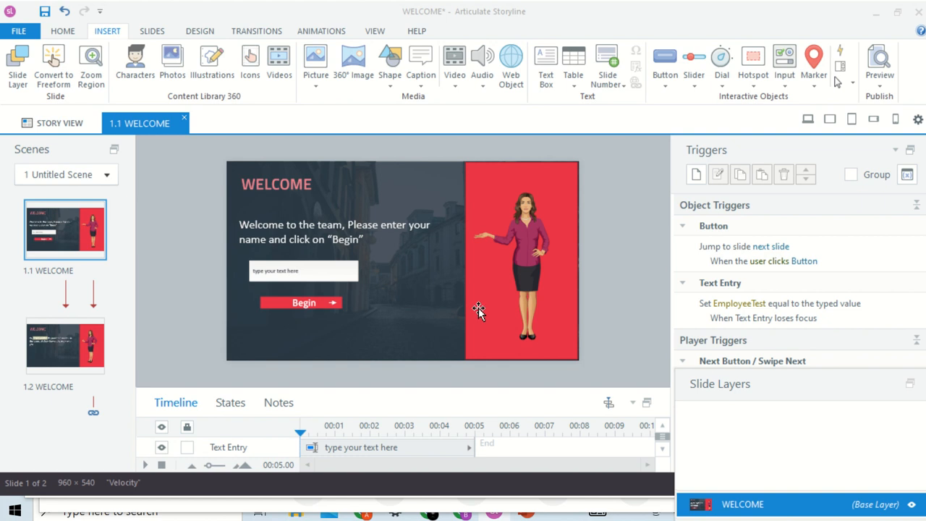
left_click_drag(803, 382, 808, 315)
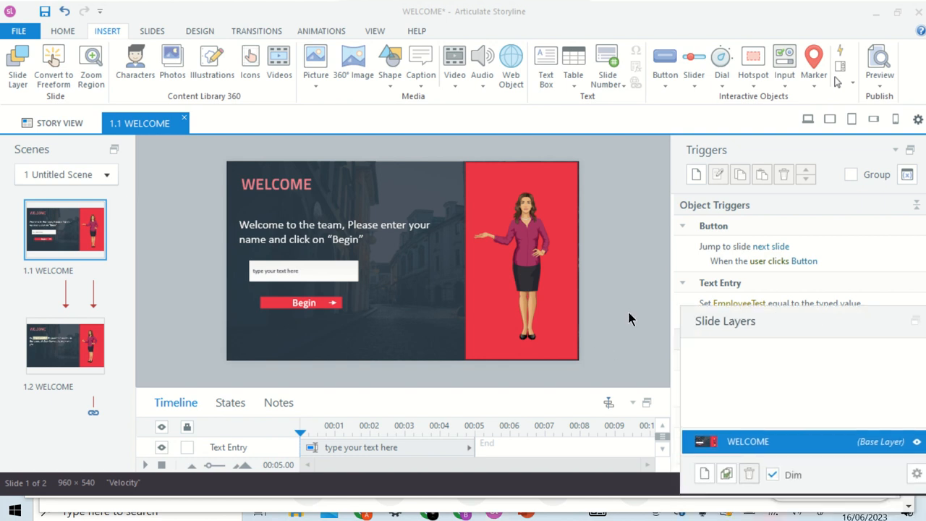
left_click(705, 474)
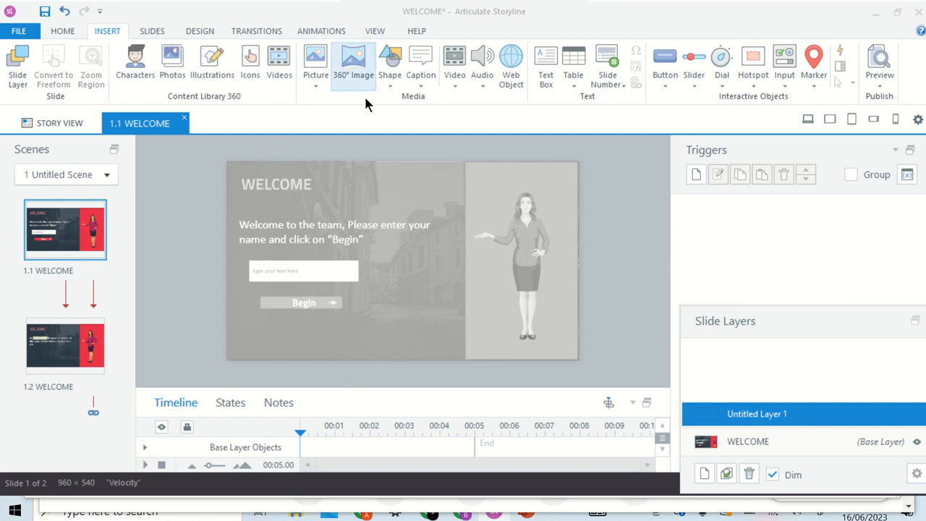
- Draw a rectangle across the middle of the new layer and add the text "Please enter your name" to it
left_click(390, 85)
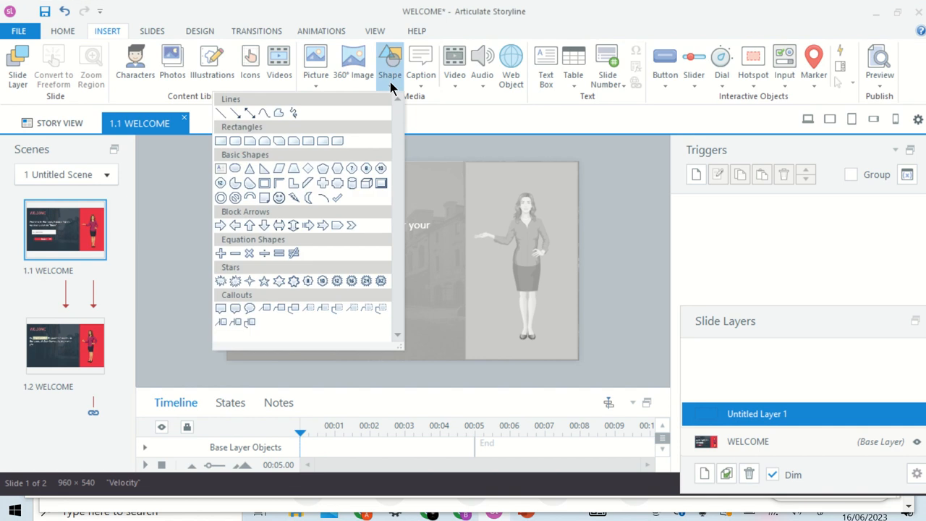
left_click(220, 141)
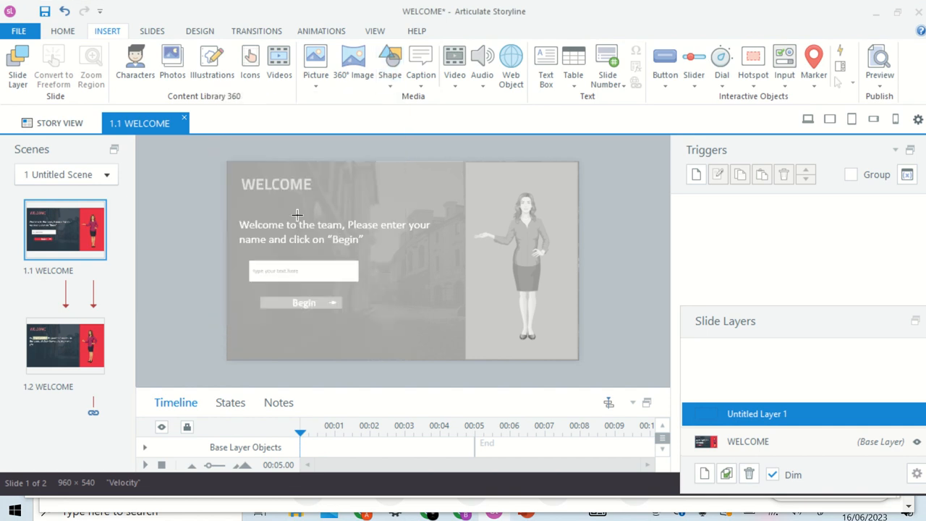
mouse_move(297, 215)
left_mouse_down()
mouse_move(381, 269)
mouse_move(440, 270)
left_mouse_up()
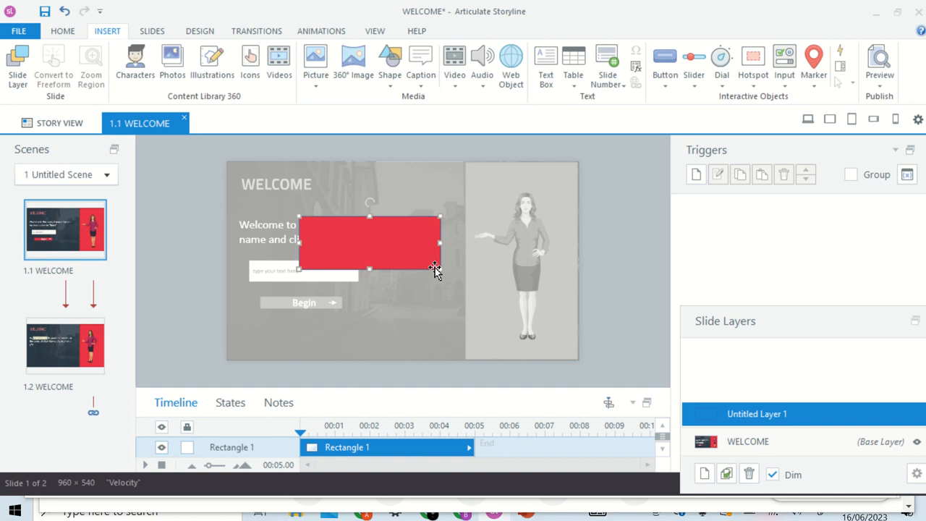
right_click(363, 250)
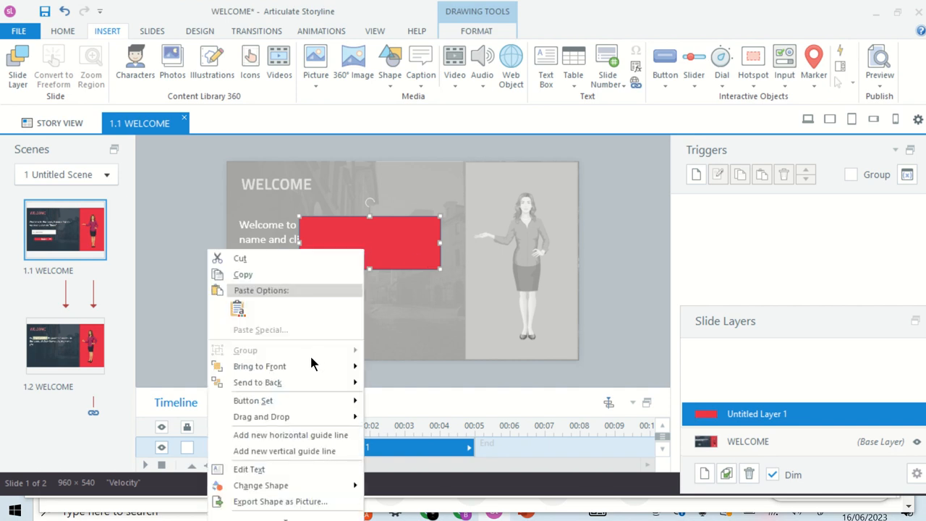
left_click(279, 470)
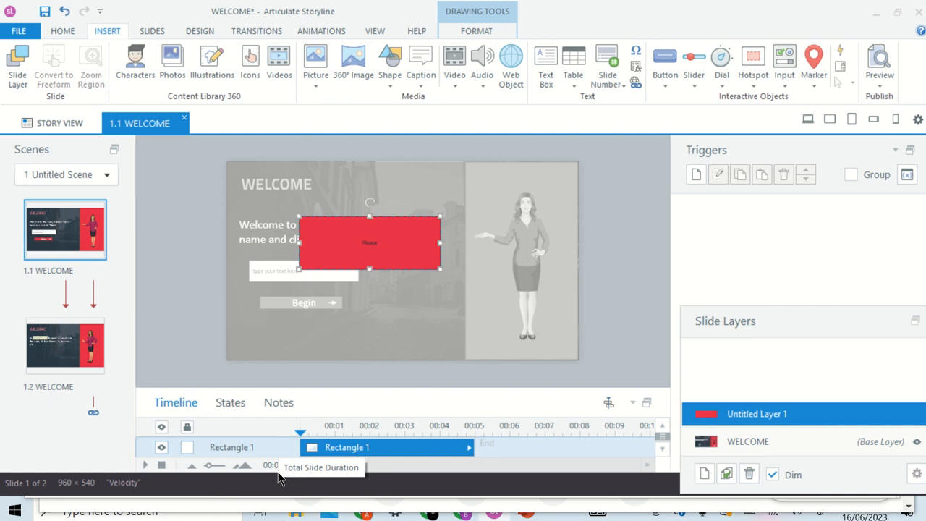
type("Please enter your name")
- Set the rectangle's message text to 18 pt and white (#FFFFFF)
left_click(63, 31)
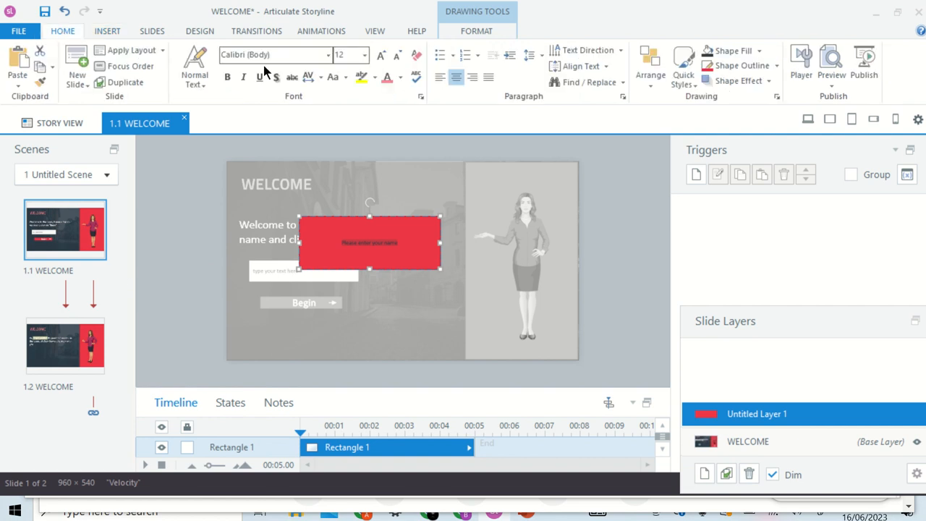
left_click(381, 55)
left_click(381, 56)
left_click(381, 55)
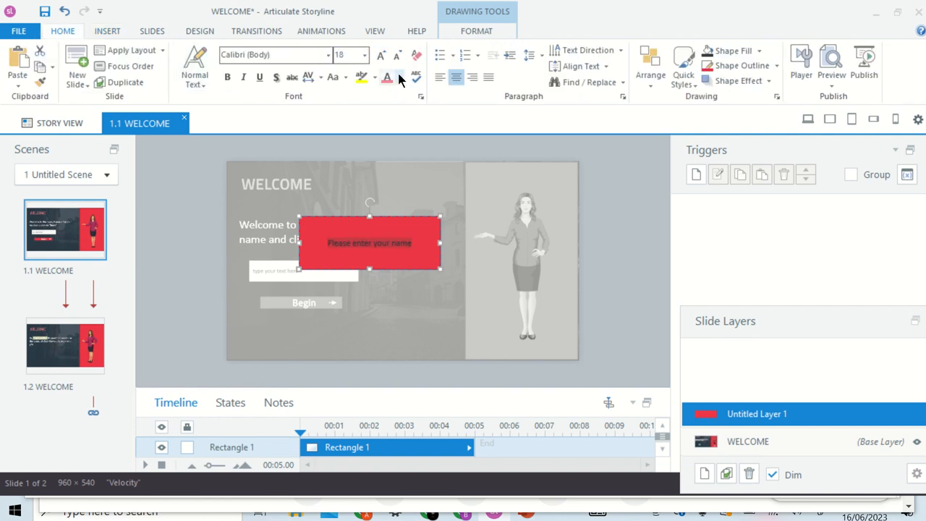
left_click(400, 78)
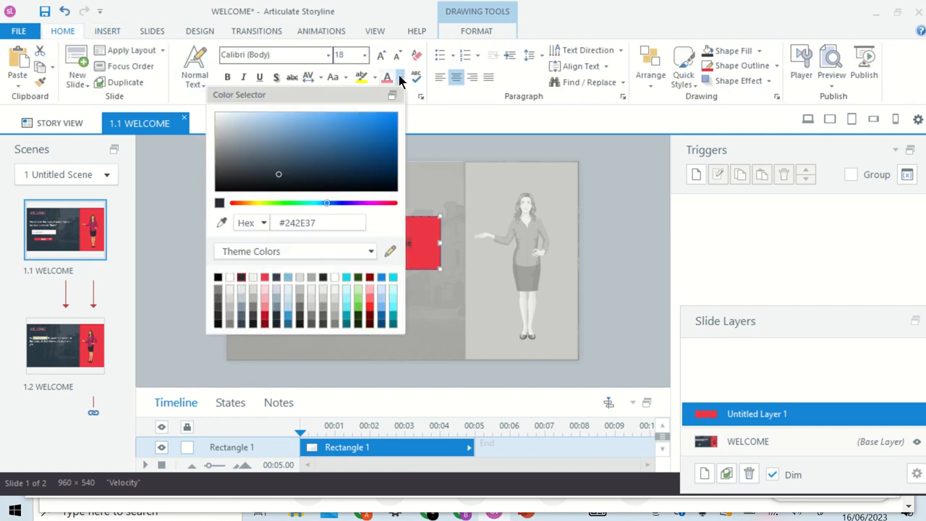
left_click(226, 276)
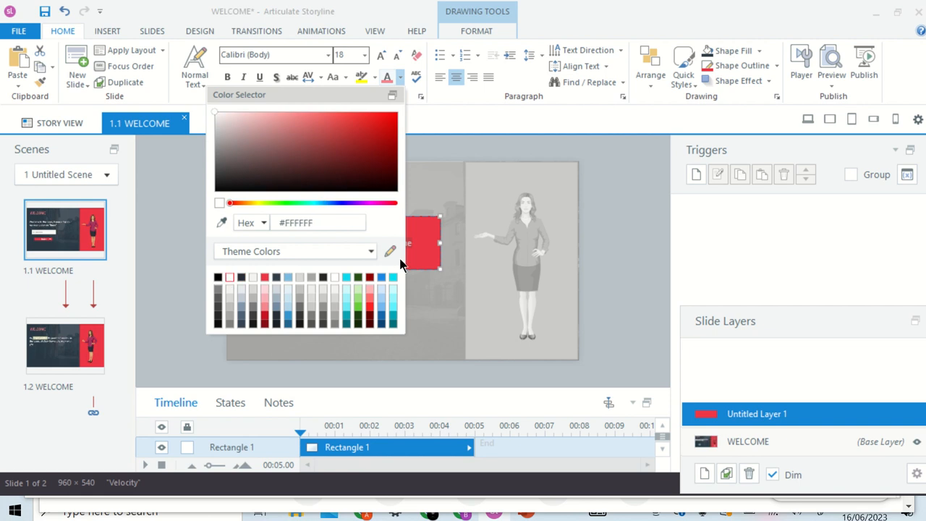
left_click(429, 245)
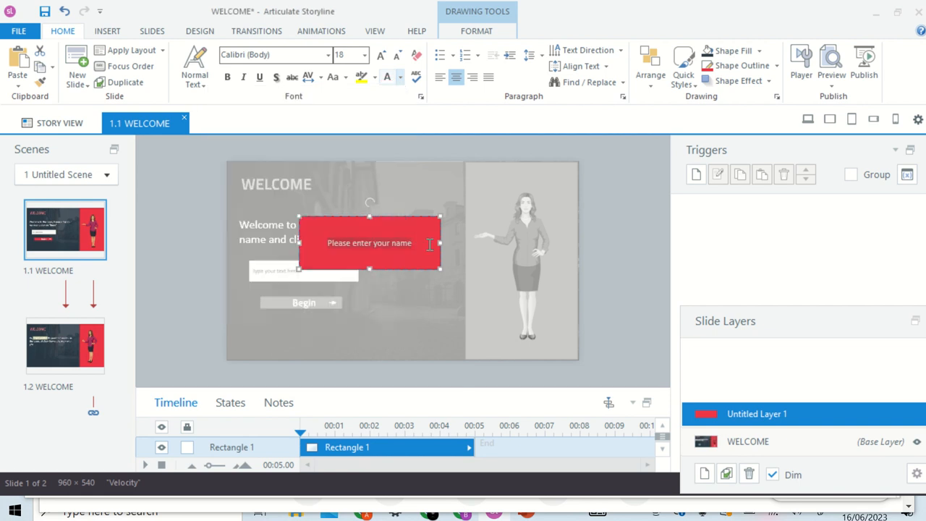
left_click(184, 266)
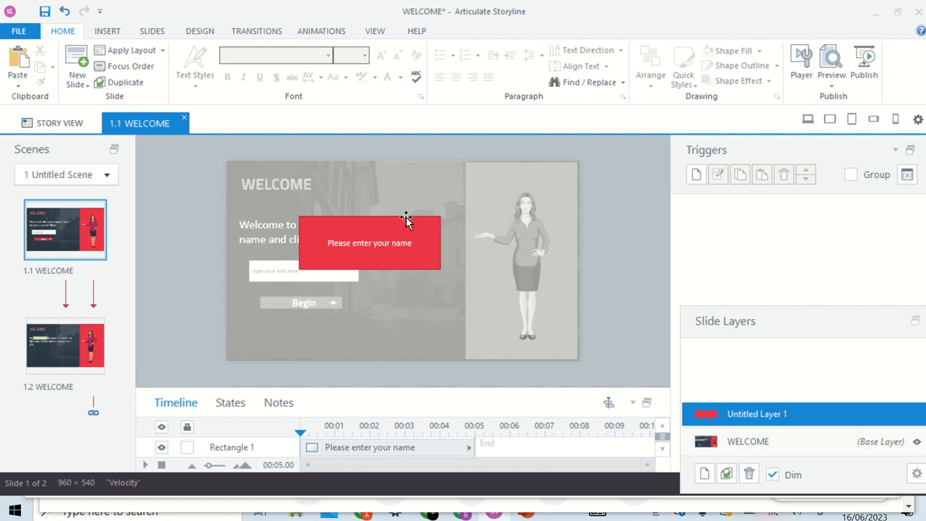
- Insert a fully rounded button about 162 × 38 px beneath the message inside the rectangle and label it "OK"
left_click(406, 216)
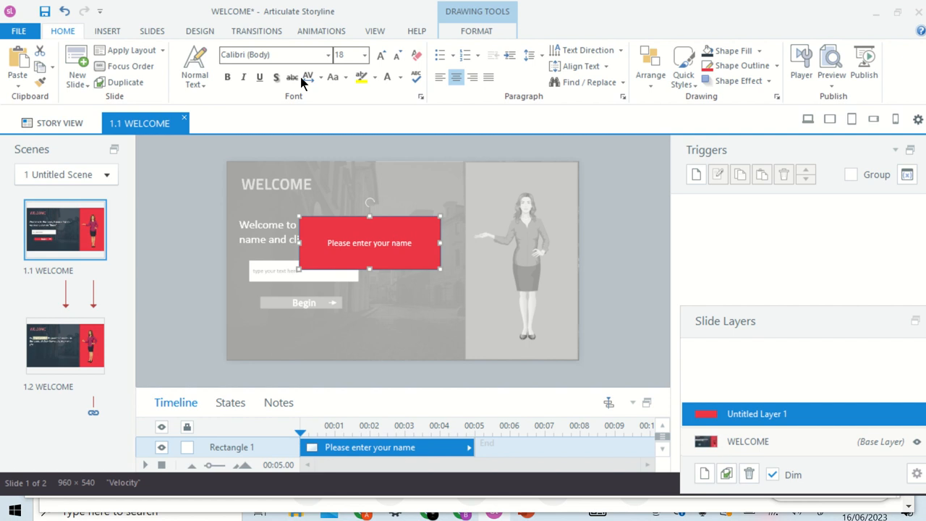
left_click(103, 32)
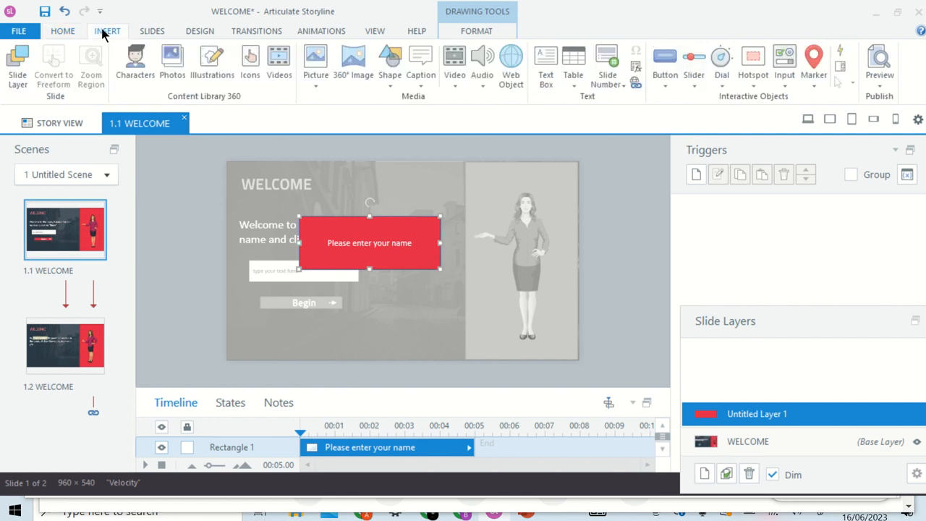
left_click(671, 85)
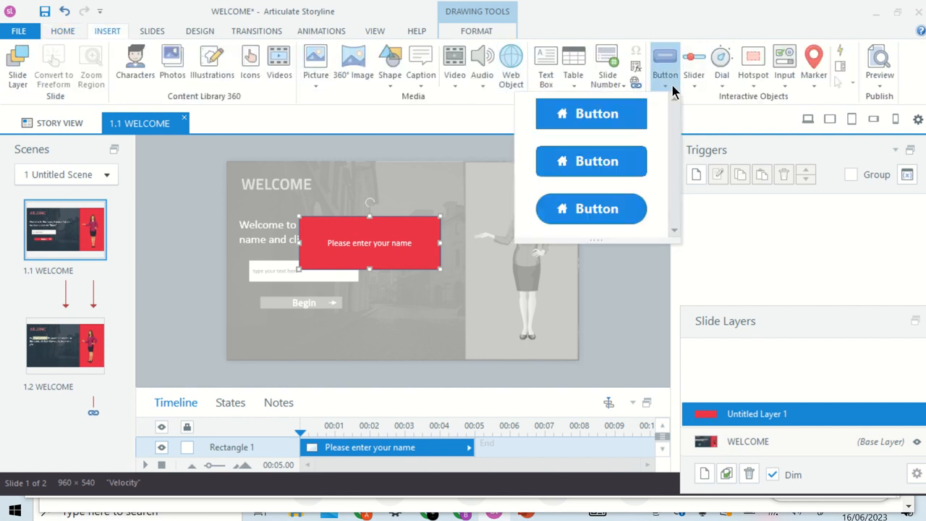
left_click(602, 206)
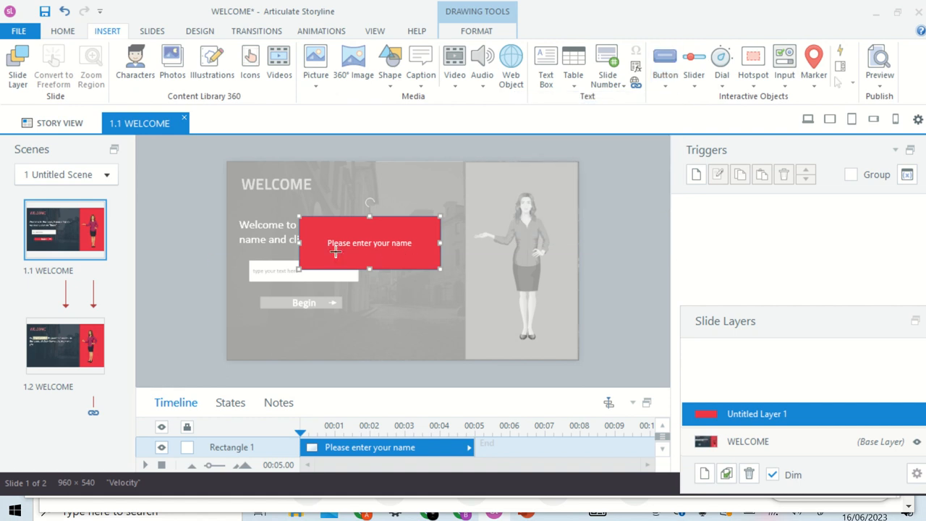
mouse_move(335, 251)
left_mouse_down()
mouse_move(362, 278)
mouse_move(394, 267)
left_mouse_up()
right_click(374, 262)
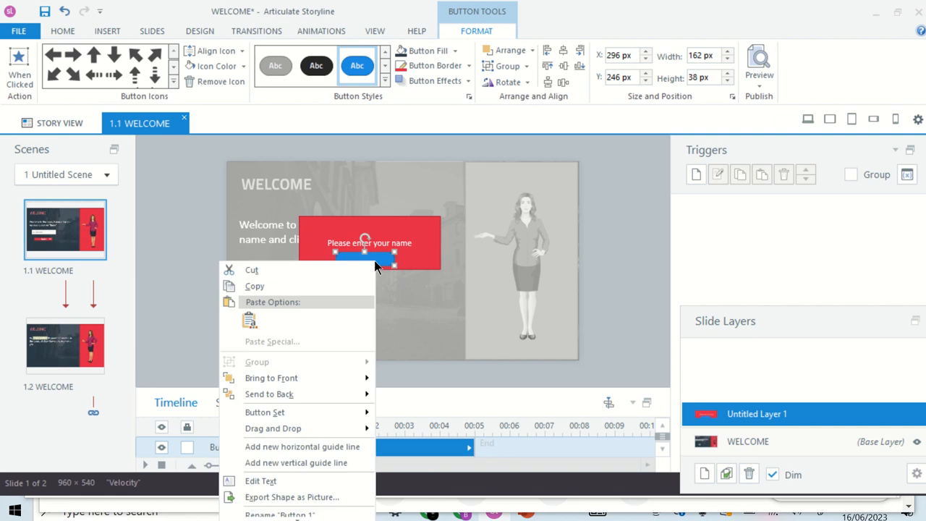
left_click(275, 483)
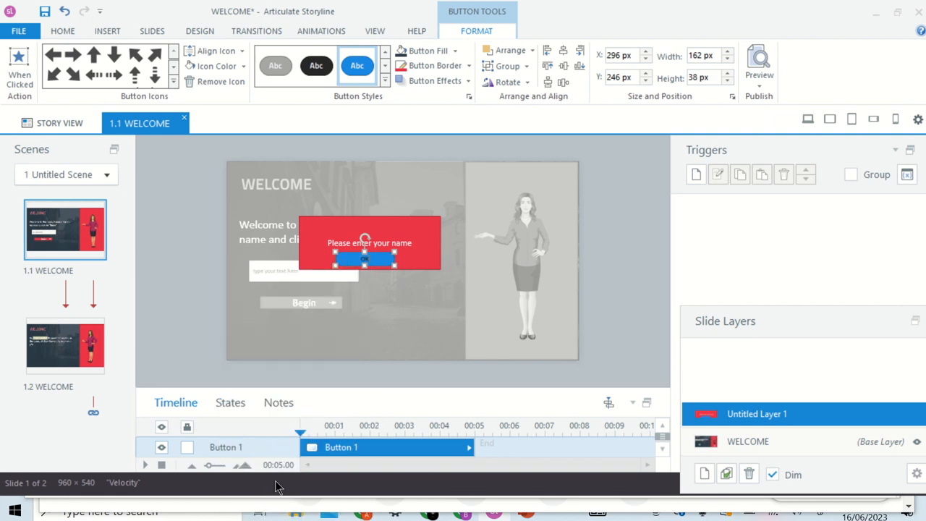
left_click(422, 239)
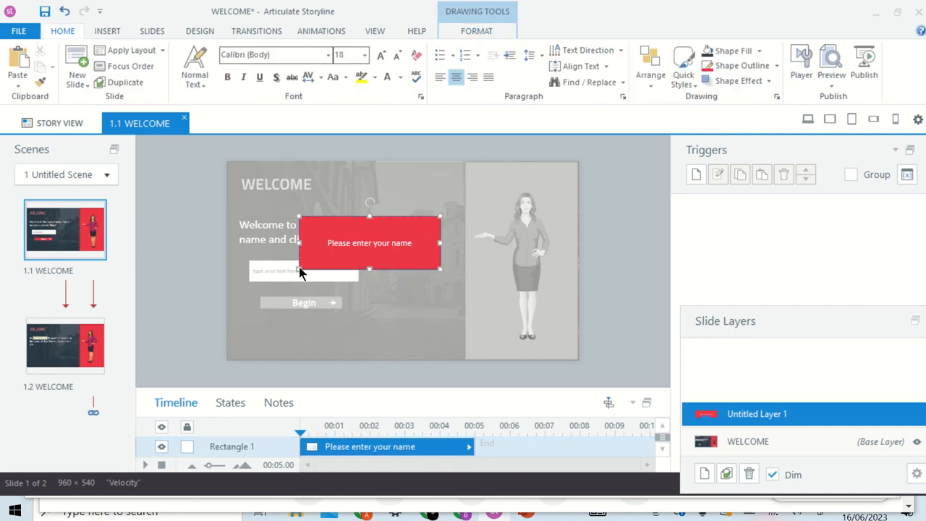
left_click(168, 281)
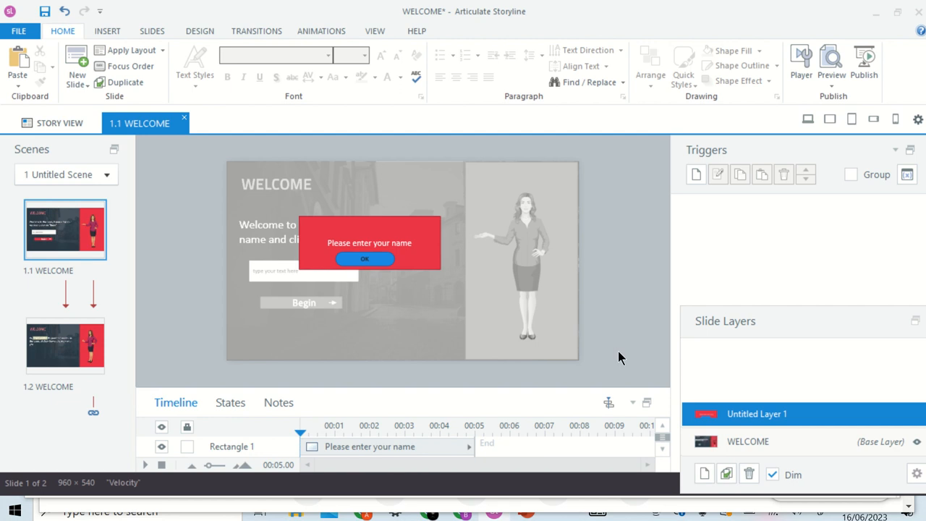
- On the base layer, edit the Begin button's jump trigger to require that EmployeeTest is not equal to a blank value
left_click(756, 442)
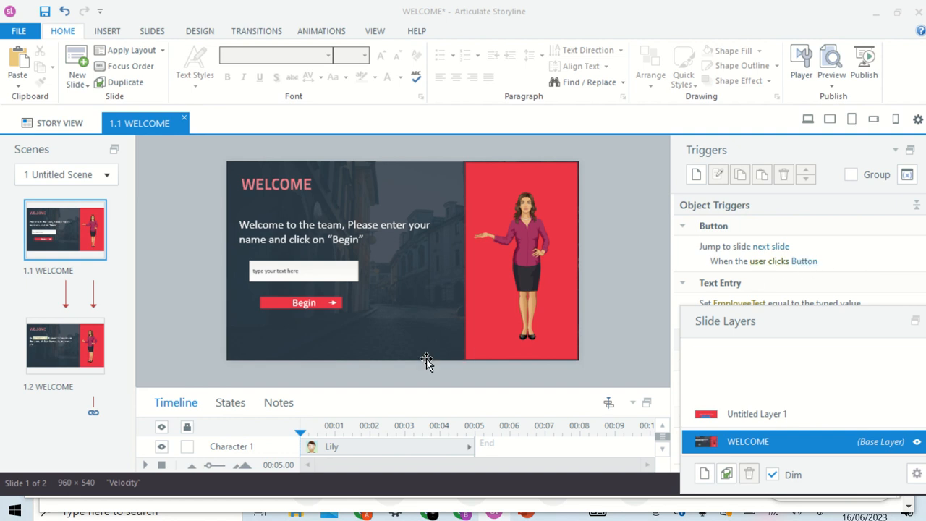
double_click(847, 248)
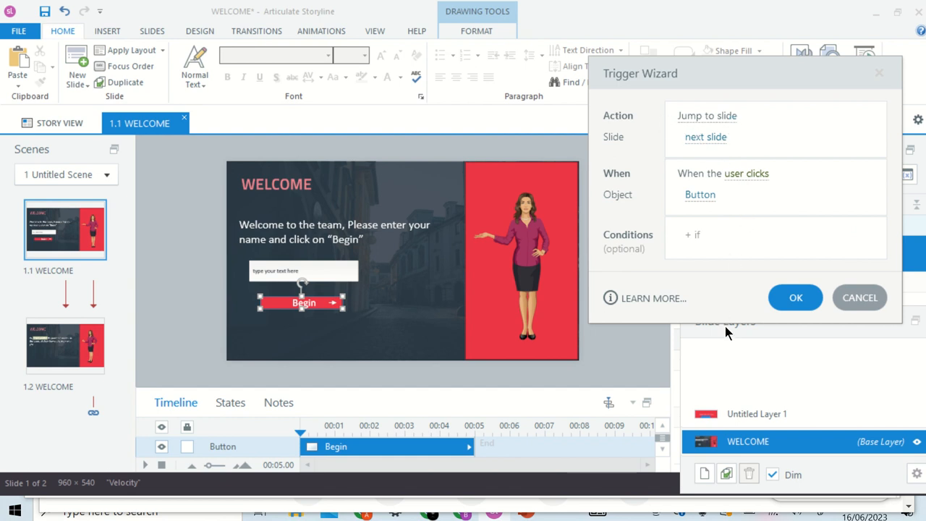
left_click_drag(725, 321, 725, 387)
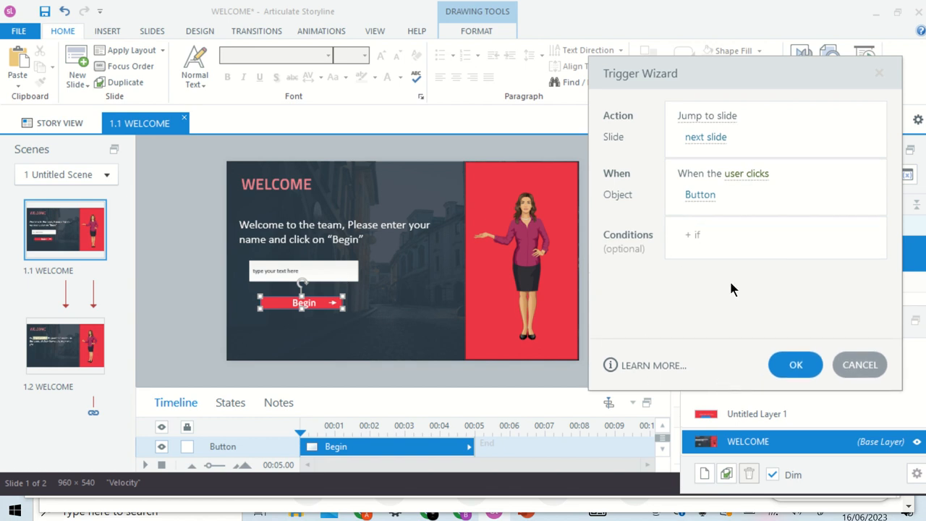
left_click(698, 235)
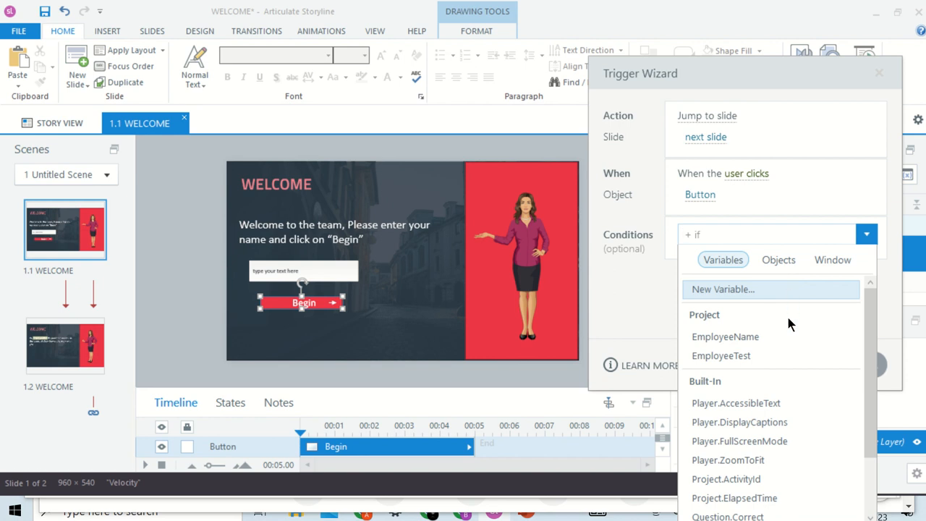
left_click(752, 351)
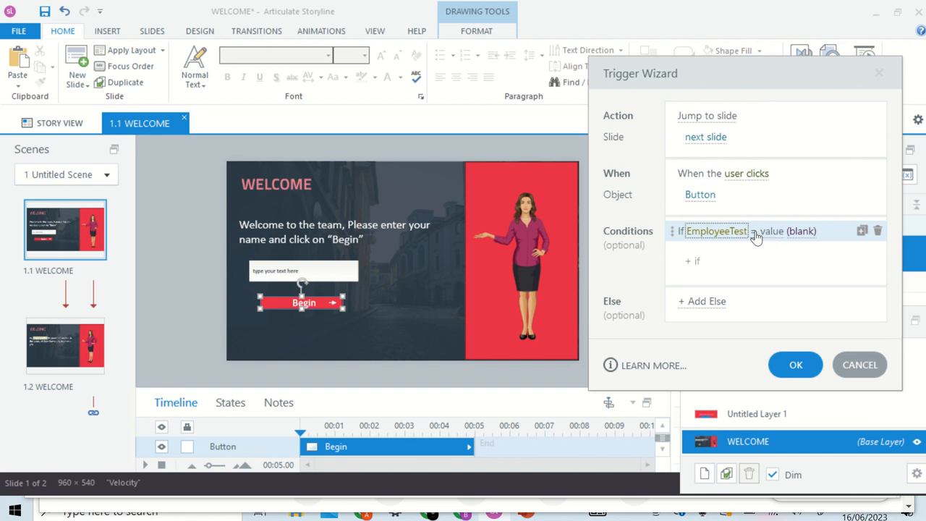
left_click(754, 233)
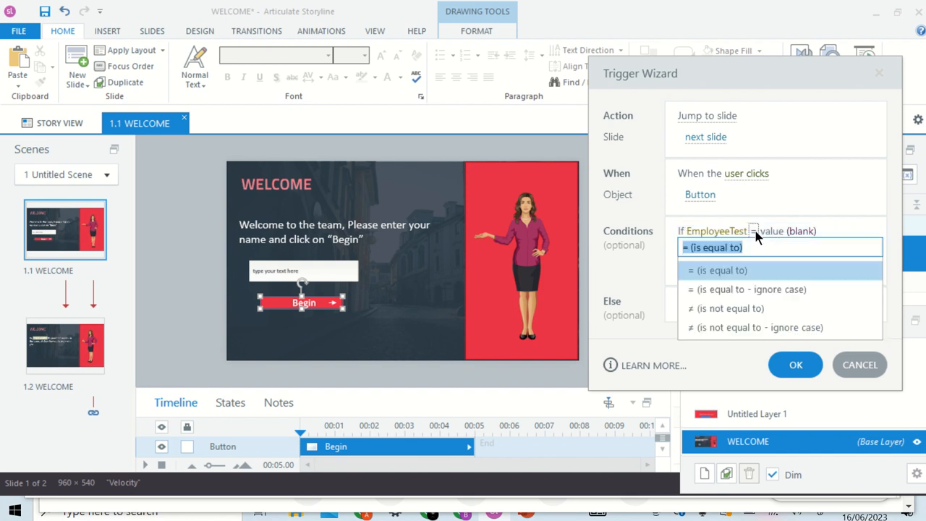
left_click(759, 308)
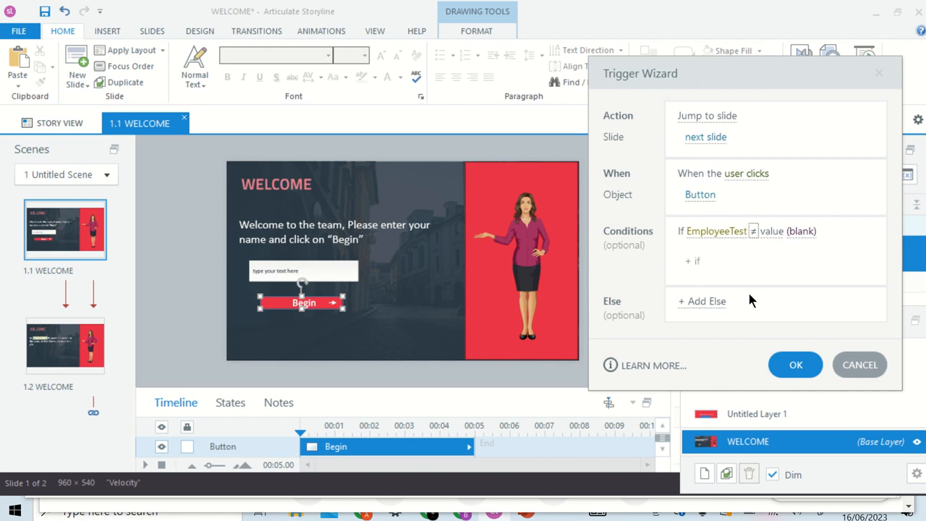
- Add an Else action to the trigger that shows Untitled Layer 1, and save the trigger
left_click(709, 307)
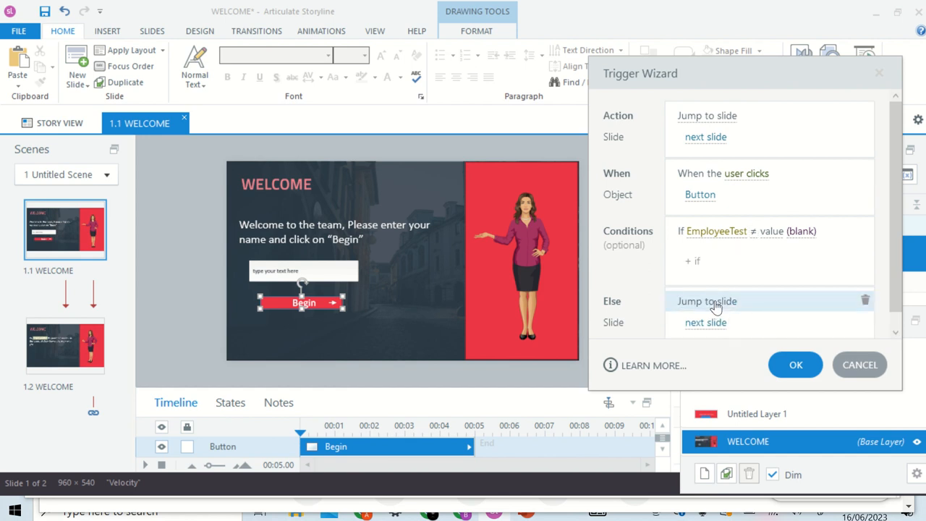
left_click(715, 304)
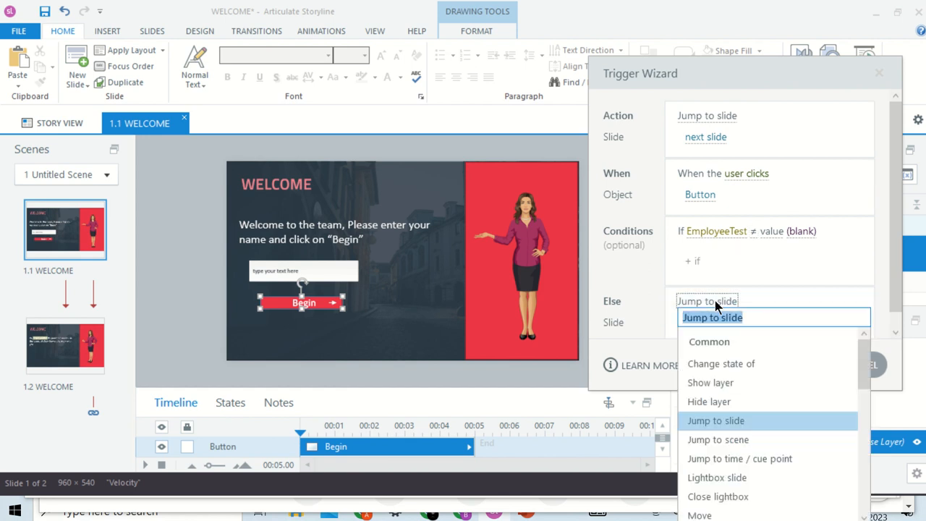
left_click(739, 380)
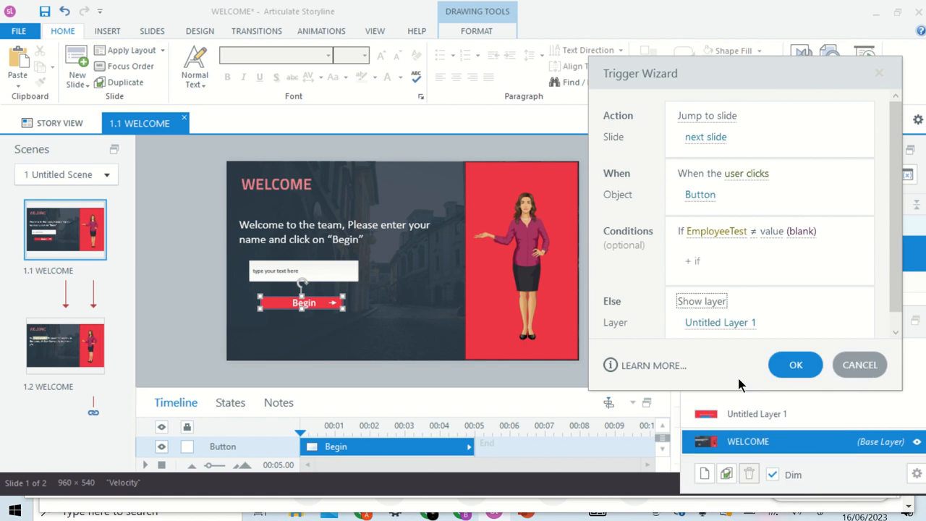
left_click(745, 330)
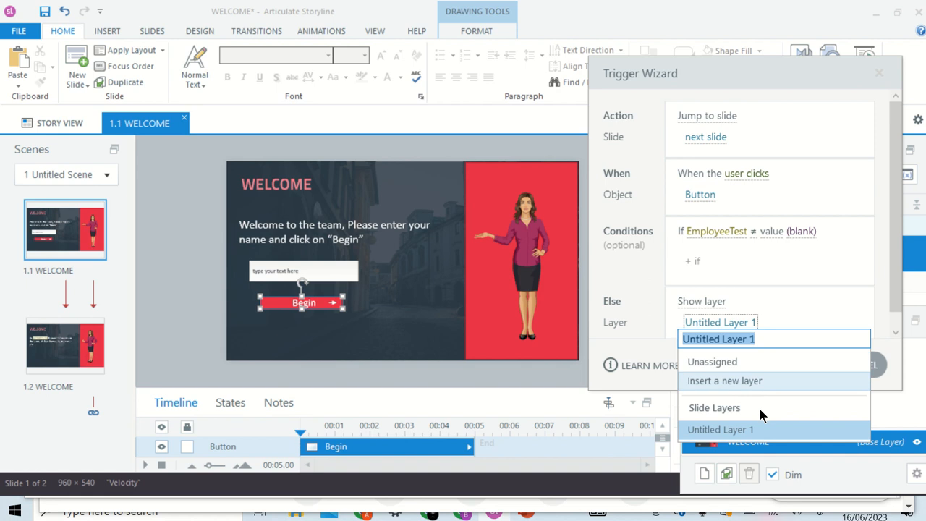
left_click(741, 430)
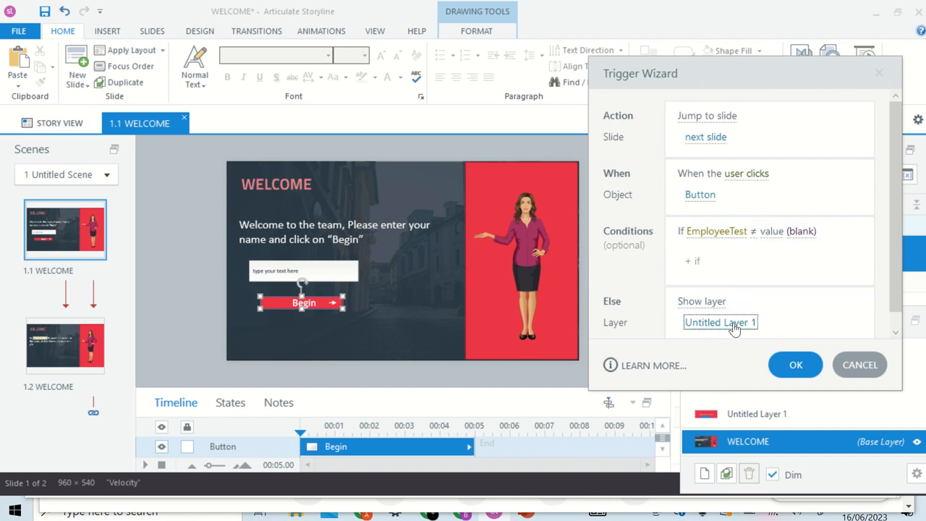
left_click(796, 365)
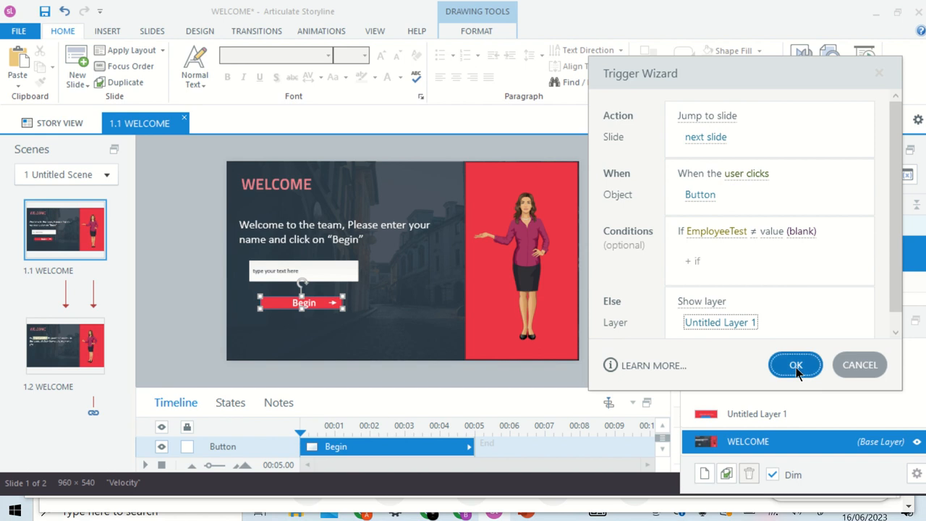